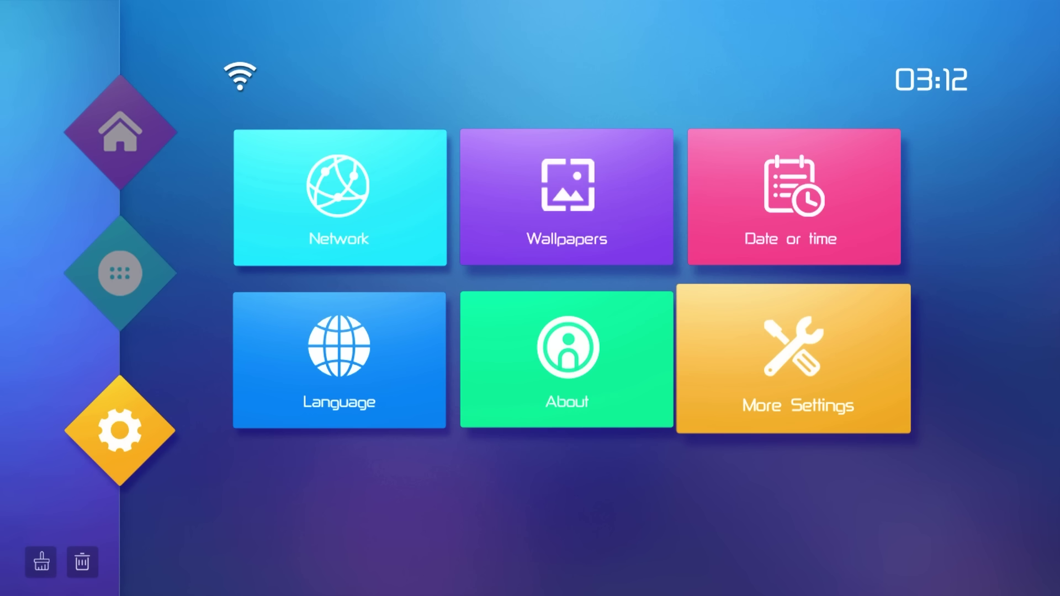
# - Go to More Settings > Apps > See all apps and open Chrome's permissions
pyautogui.press('Left')
pyautogui.press('Right')
pyautogui.press('Return')
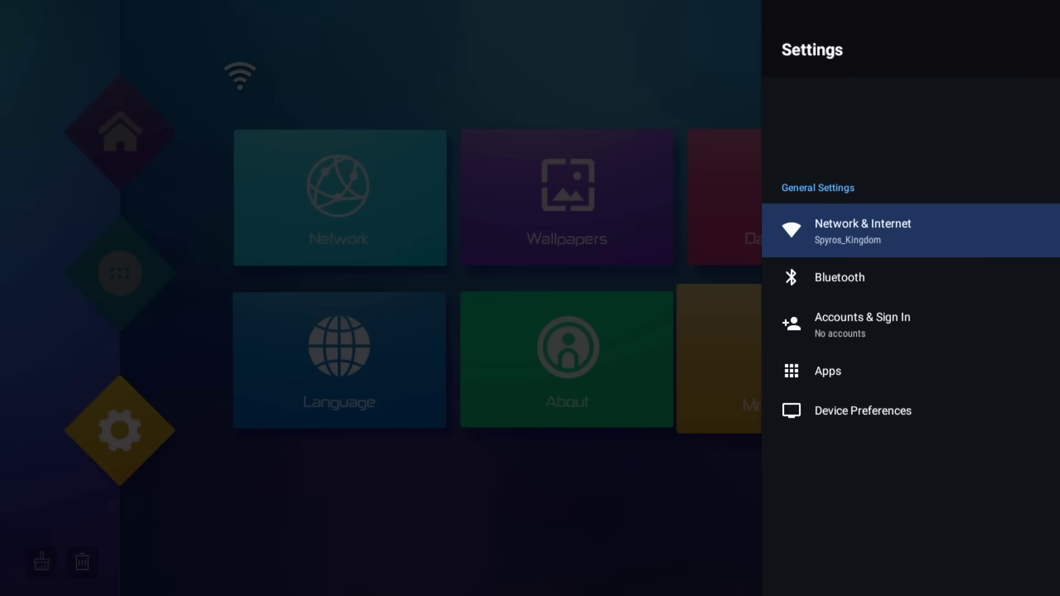
pyautogui.press('Down')
pyautogui.press('Down')
pyautogui.press('Down')
pyautogui.press('Return')
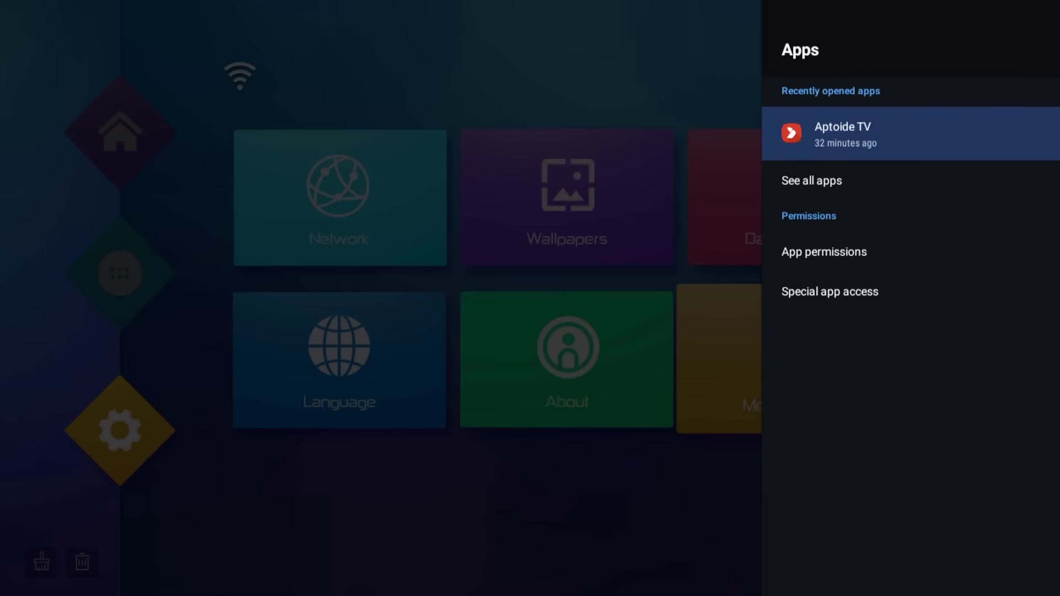
pyautogui.press('Down')
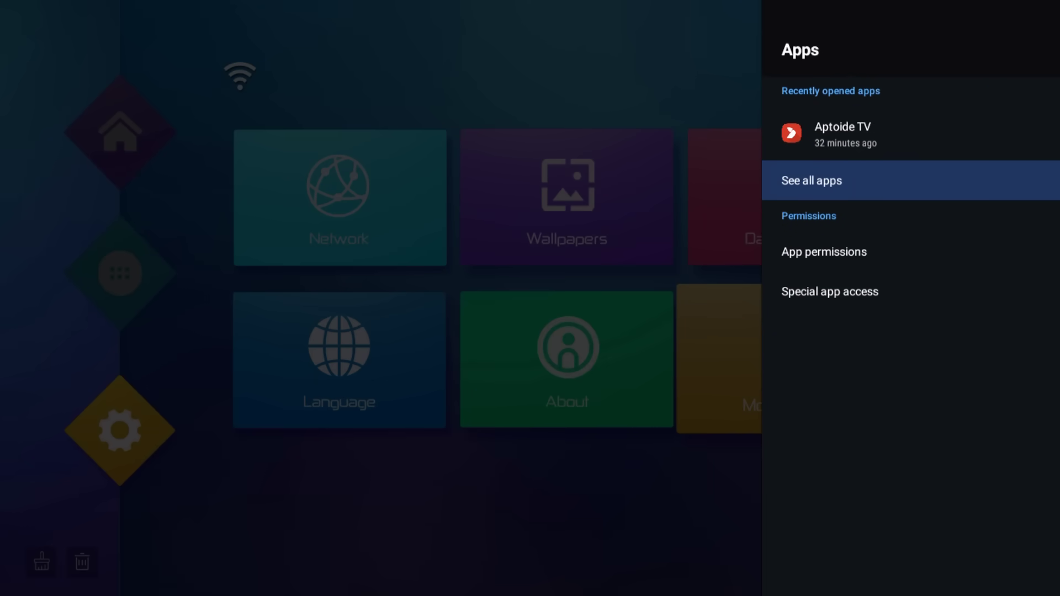
pyautogui.press('Return')
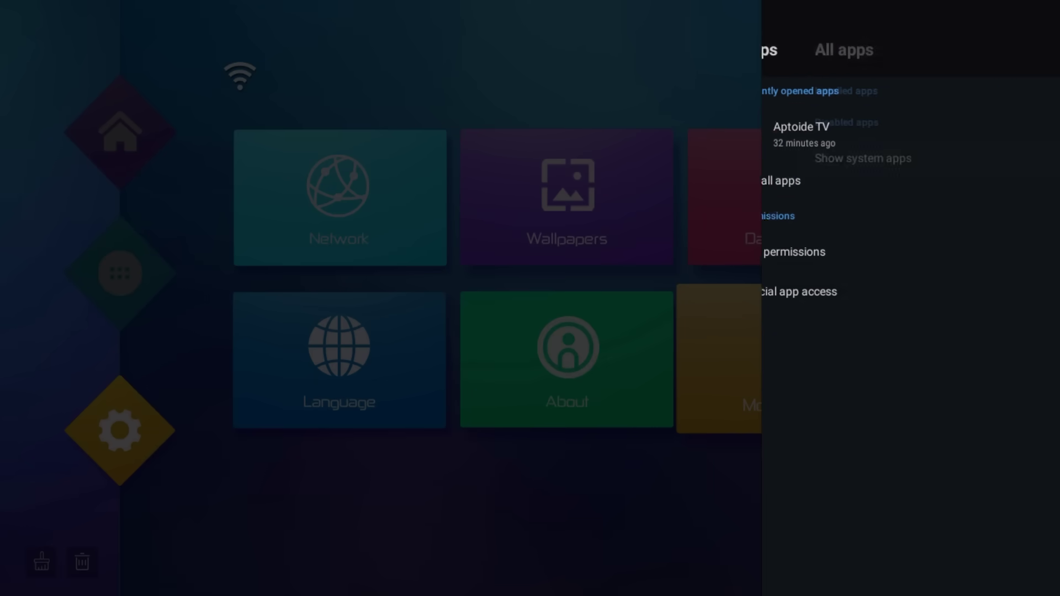
pyautogui.press('Down')
pyautogui.press('Down')
pyautogui.press('Down')
pyautogui.press('Down')
pyautogui.press('Down')
pyautogui.press('Down')
pyautogui.press('Down')
pyautogui.press('Down')
pyautogui.press('Down')
pyautogui.press('Down')
pyautogui.press('Down')
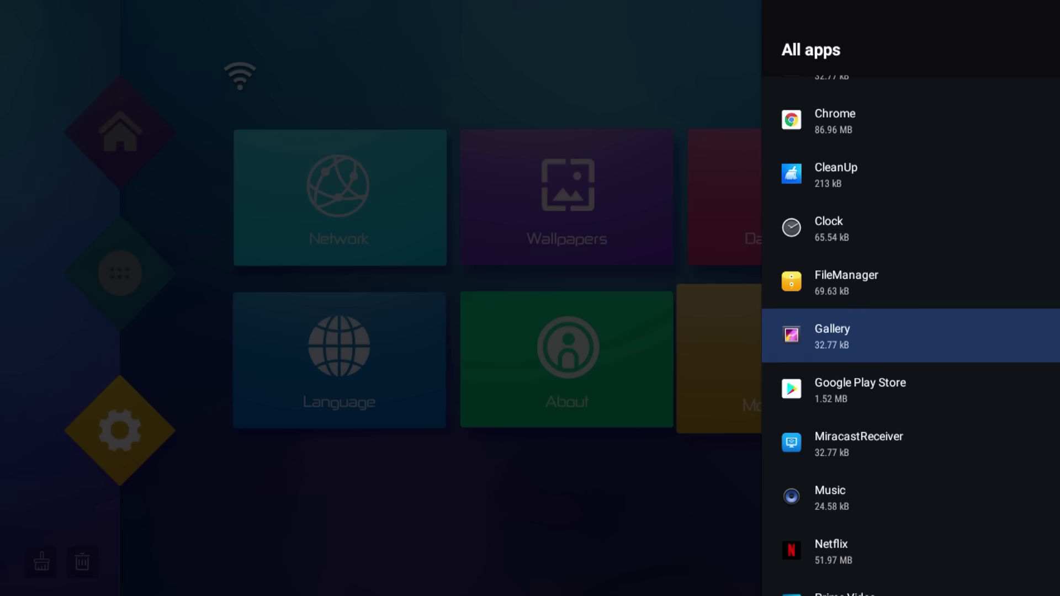
pyautogui.press('Up')
pyautogui.press('Up')
pyautogui.press('Up')
pyautogui.press('Up')
pyautogui.press('Up')
pyautogui.press('Down')
pyautogui.press('Return')
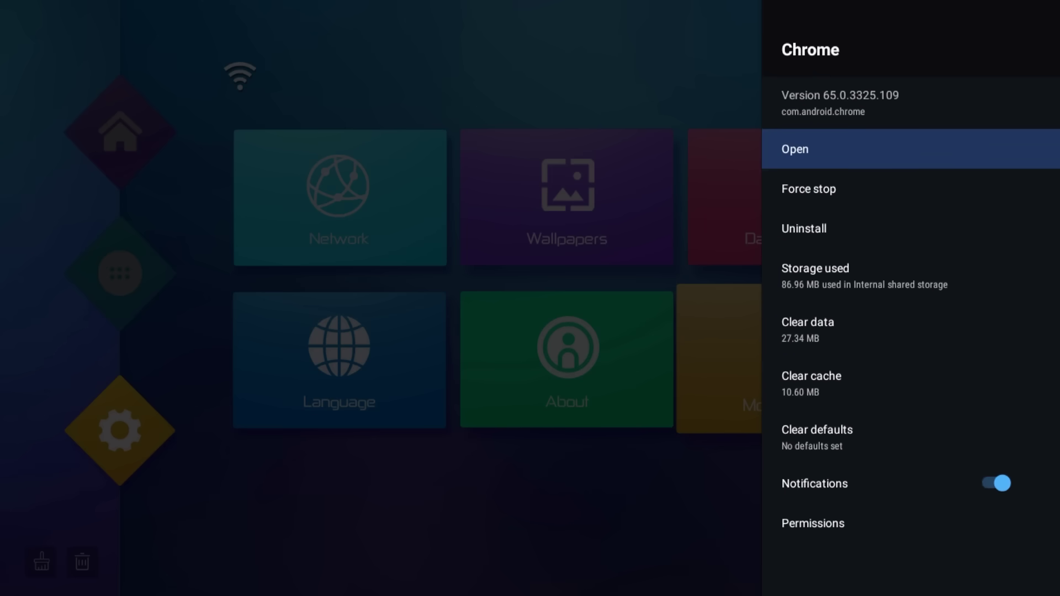
pyautogui.press('Down')
pyautogui.press('Down')
pyautogui.press('Down')
pyautogui.press('Down')
pyautogui.press('Down')
pyautogui.press('Down')
pyautogui.press('Down')
pyautogui.press('Down')
pyautogui.press('Return')
# - Switch on Chrome's Microphone permission
pyautogui.press('Down')
pyautogui.press('Return')
pyautogui.press('Down')
pyautogui.press('Return')
pyautogui.press('Down')
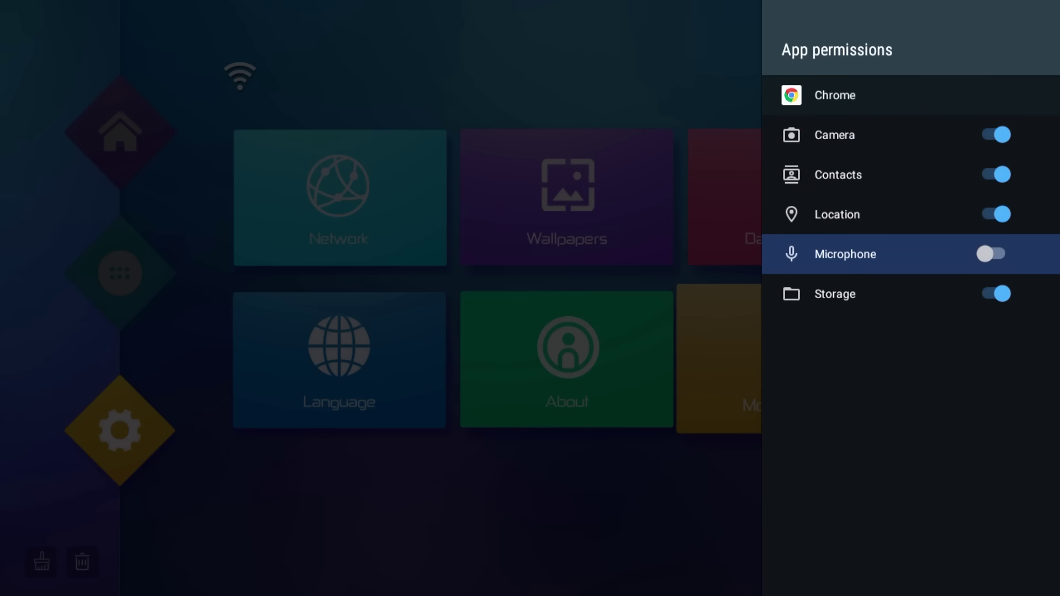
pyautogui.press('Return')
# - Back out of Chrome's app info to the main settings list
pyautogui.rightClick(195, 163)
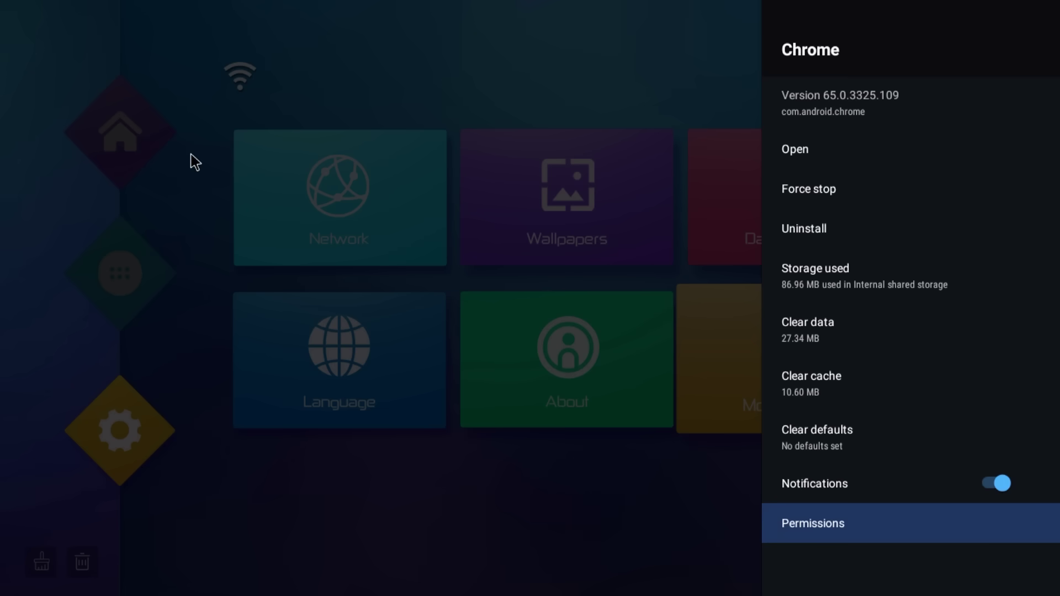
pyautogui.press('Up')
pyautogui.press('Up')
pyautogui.press('Up')
pyautogui.press('Up')
pyautogui.press('Up')
pyautogui.press('Up')
pyautogui.press('Up')
pyautogui.press('Up')
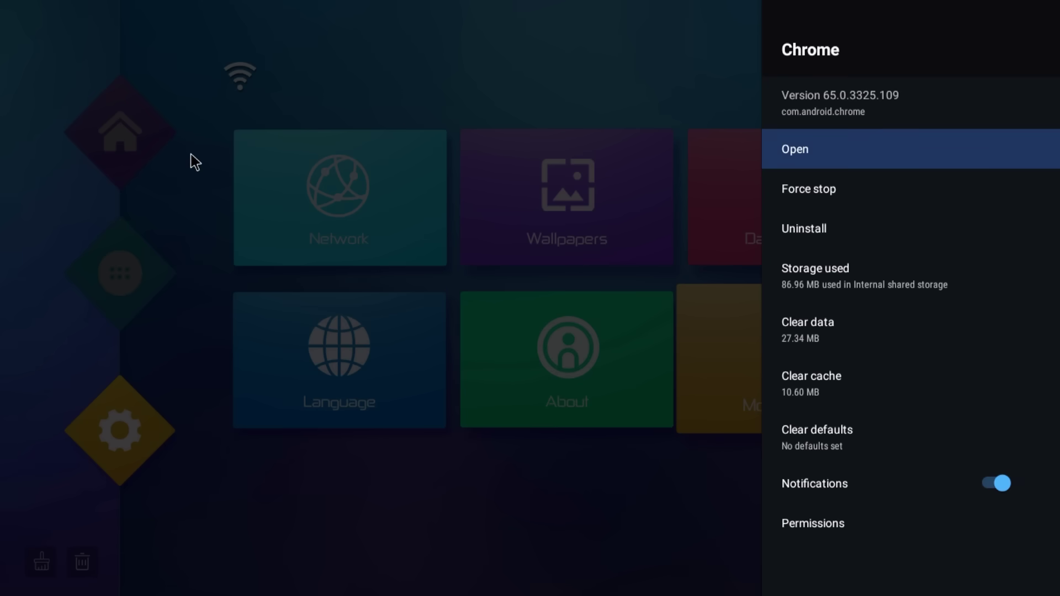
pyautogui.rightClick(195, 163)
pyautogui.rightClick(196, 162)
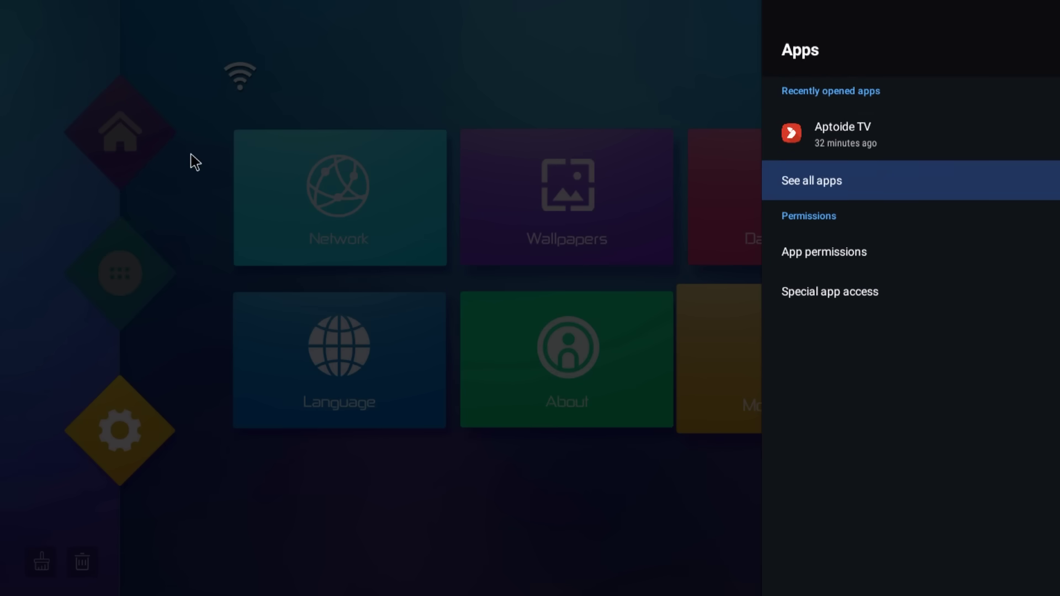
pyautogui.rightClick(196, 163)
# - Close Settings, launch Chrome from the app grid, and search for 'king root apk'
pyautogui.rightClick(196, 162)
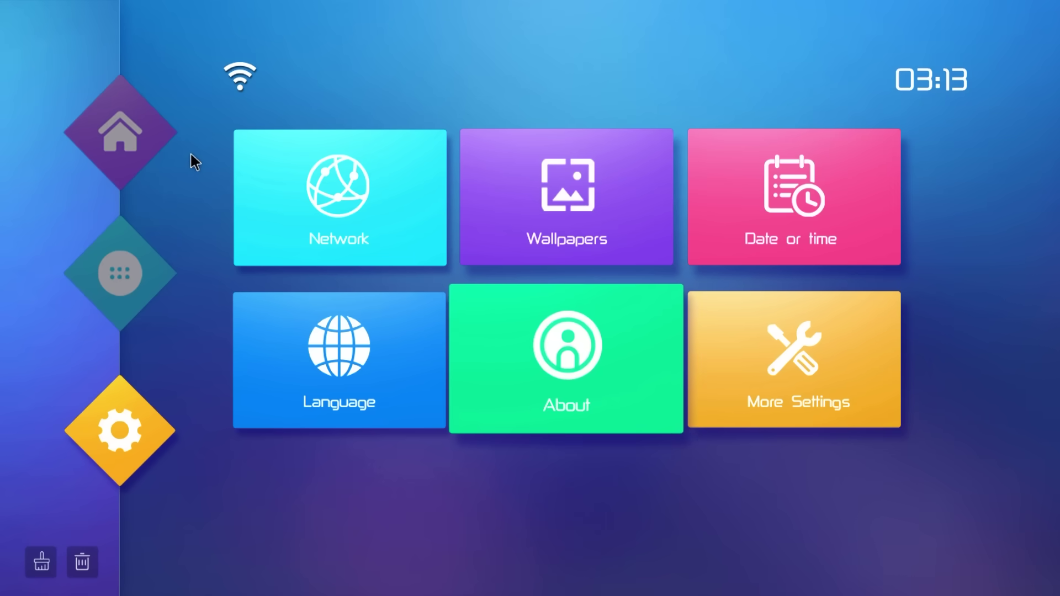
pyautogui.press('Up')
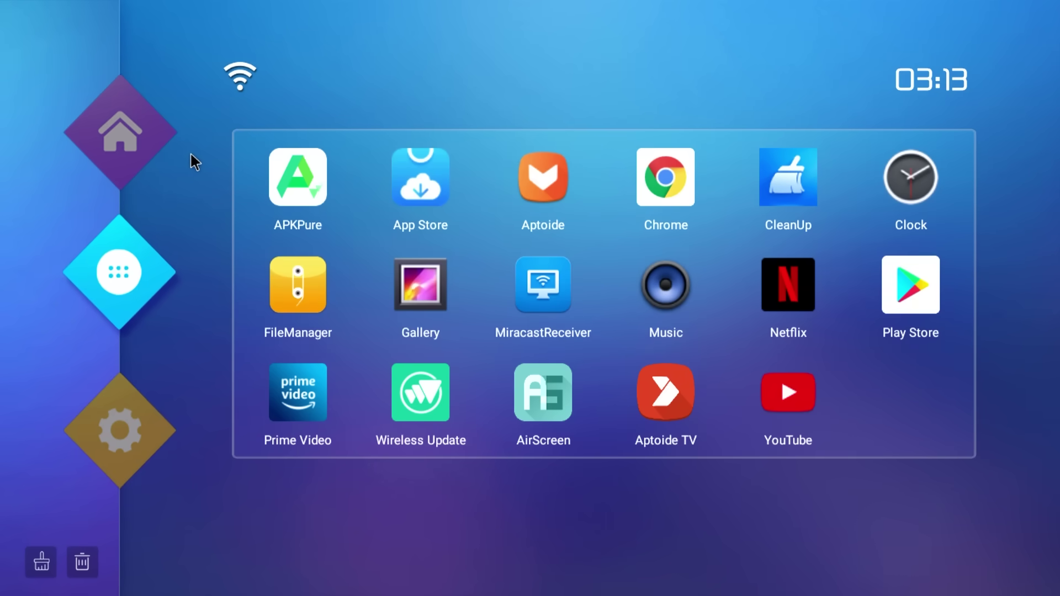
pyautogui.press('Right')
pyautogui.press('Right')
pyautogui.press('Right')
pyautogui.press('Up')
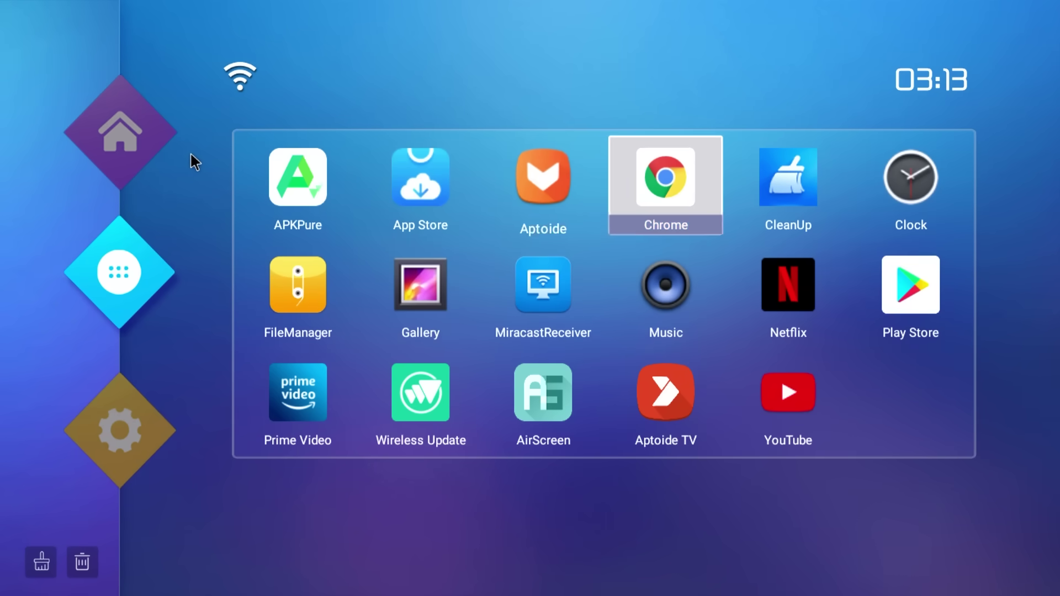
pyautogui.press('Return')
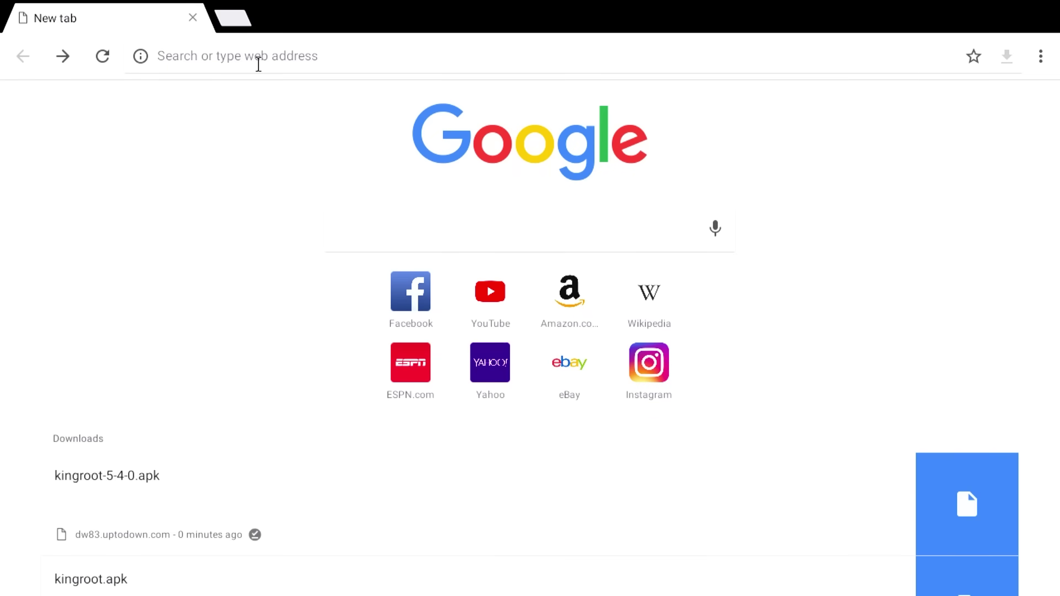
pyautogui.click(286, 61)
pyautogui.write('kin')
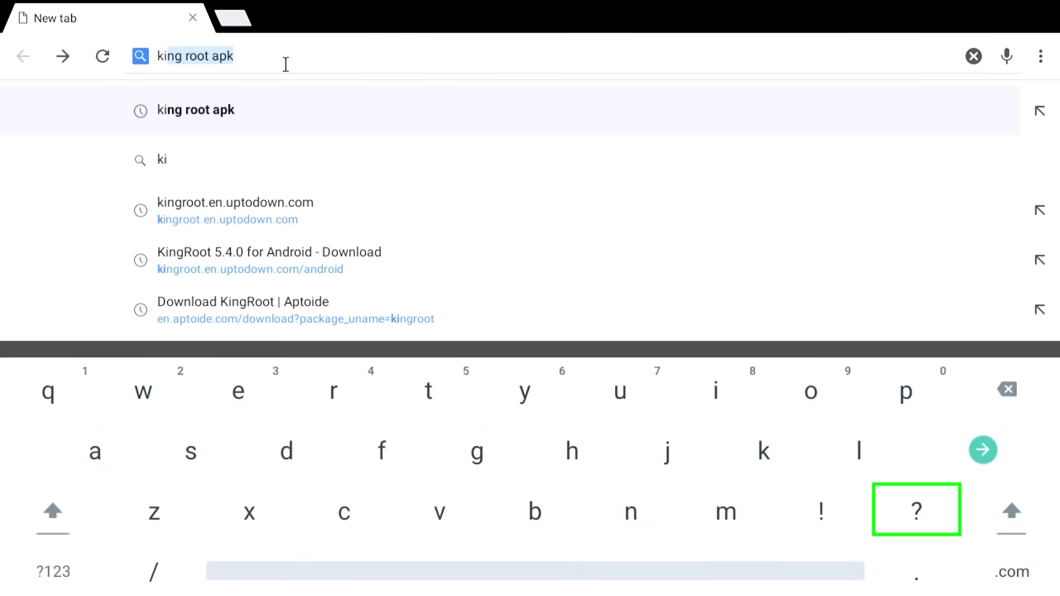
pyautogui.write('g root ')
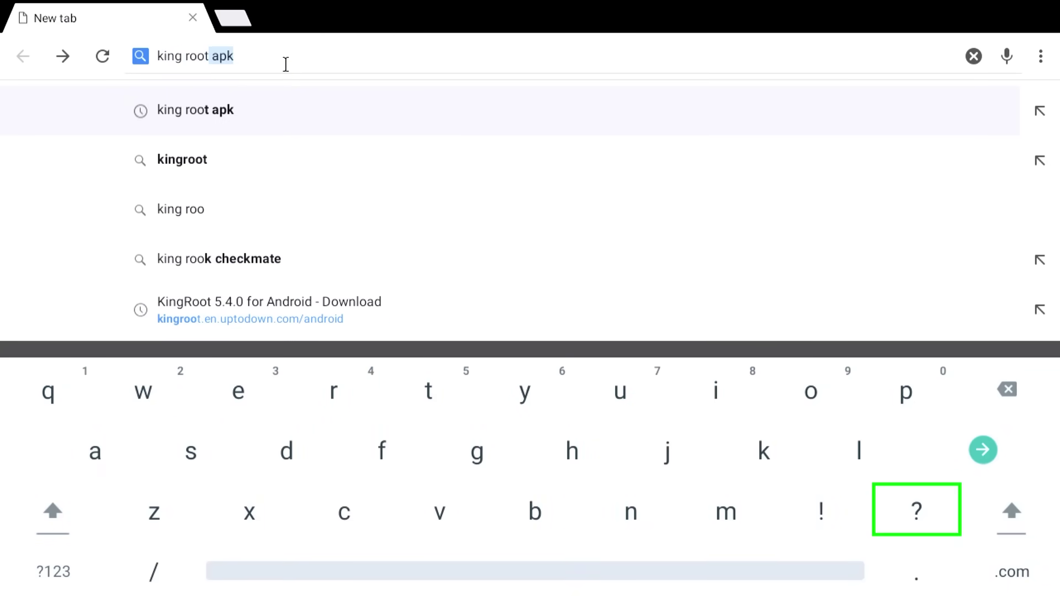
pyautogui.write('apk')
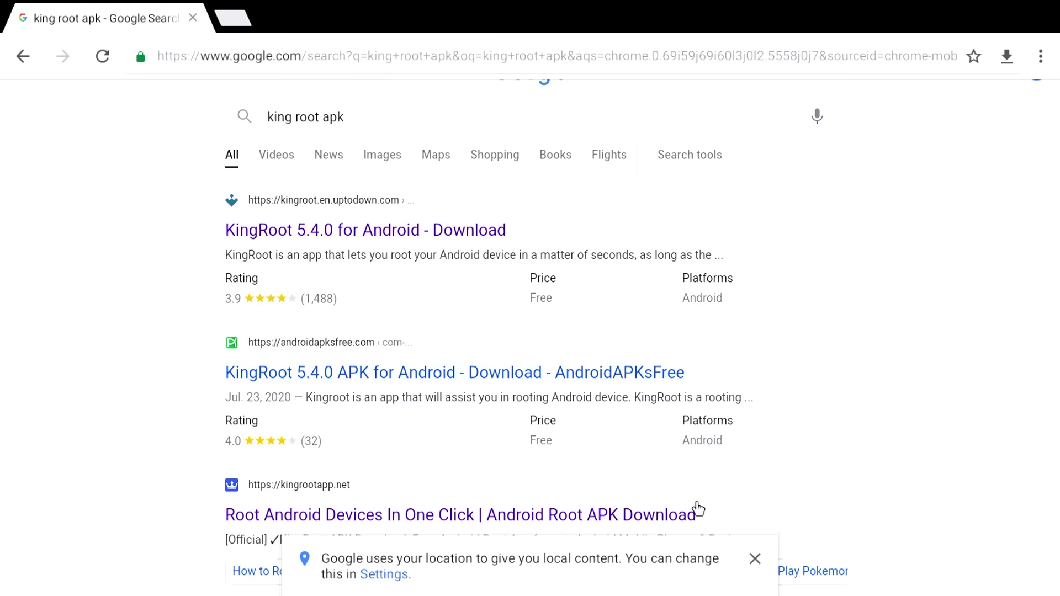
# - Dismiss the location notice, open the Uptodown 'KingRoot 5.4.0 for Android' result and scroll down
pyautogui.click(755, 560)
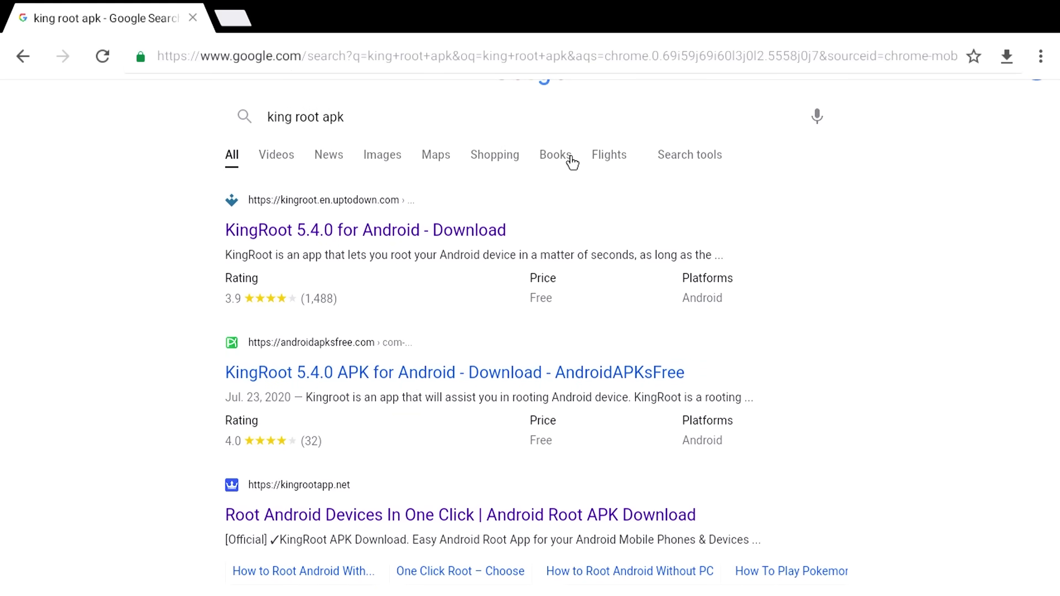
pyautogui.click(388, 235)
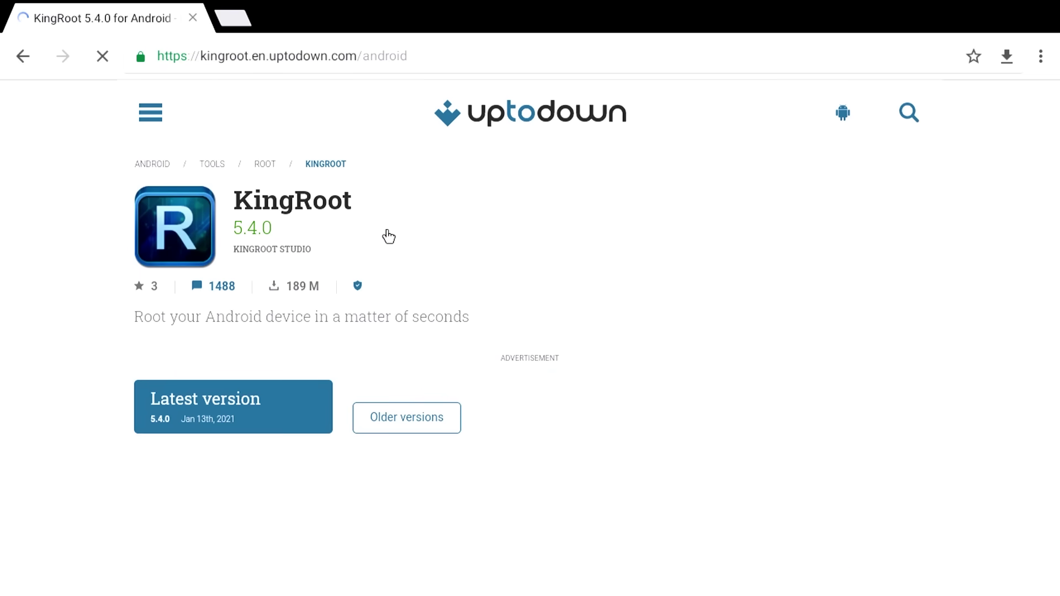
pyautogui.scroll(-1, 389, 236)
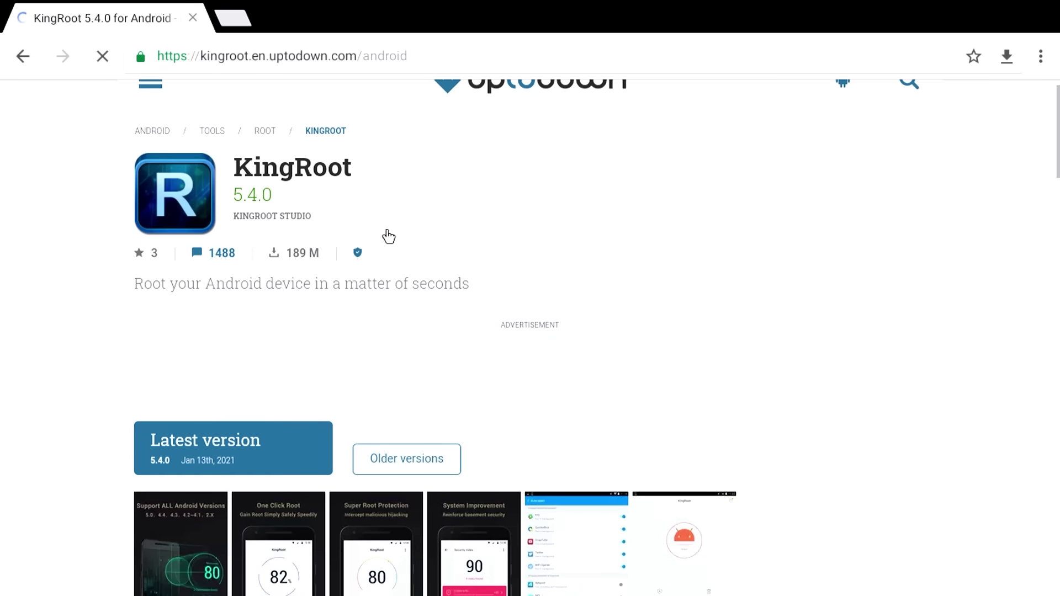
pyautogui.scroll(-5, 359, 232)
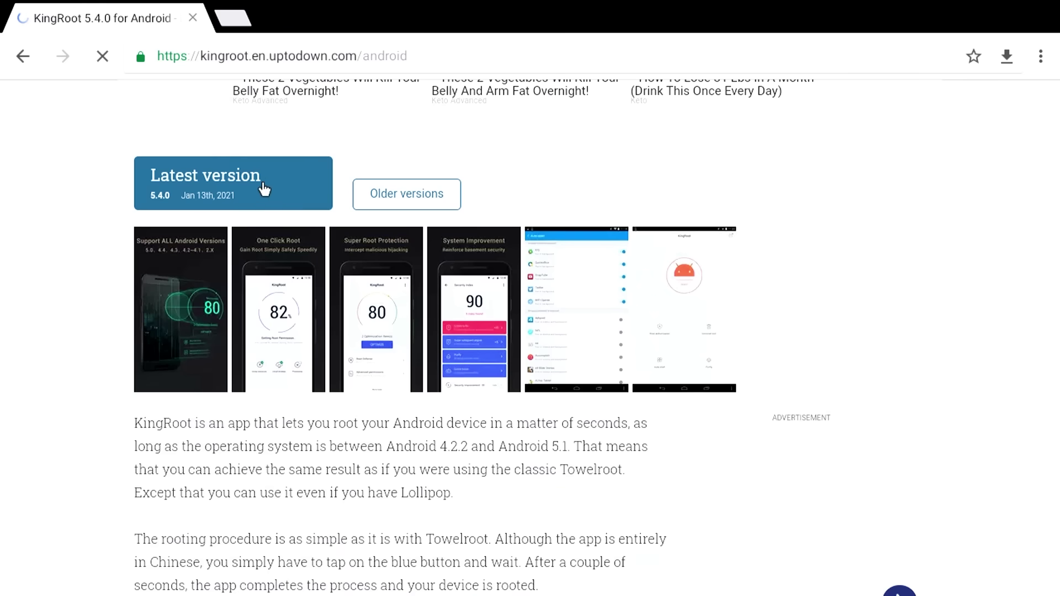
pyautogui.scroll(-2, 263, 190)
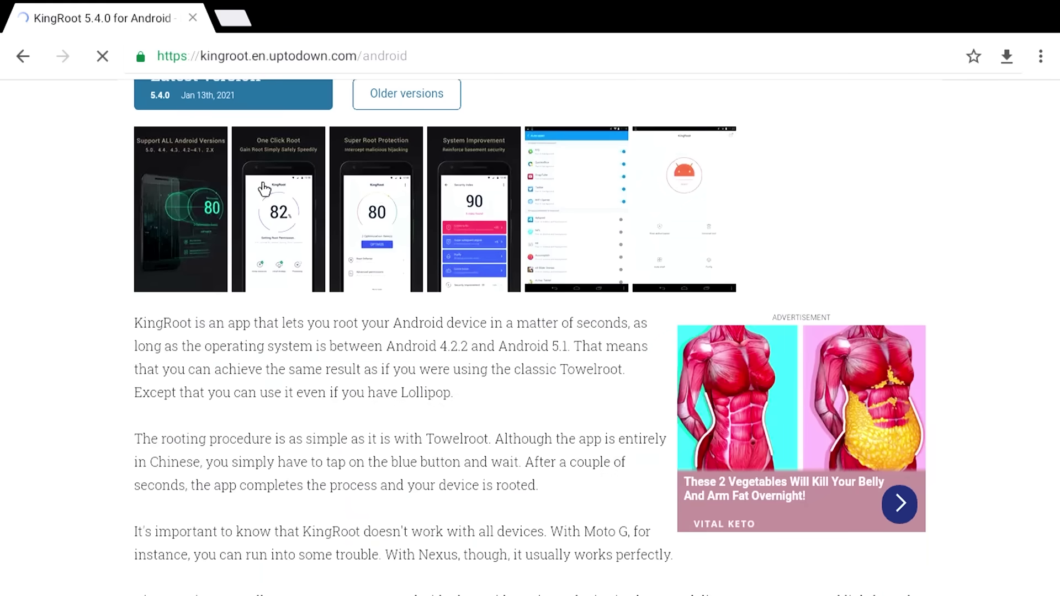
# - Re-download the KingRoot 5.4.0 APK from Uptodown's latest version page, then exit Chrome
pyautogui.click(247, 110)
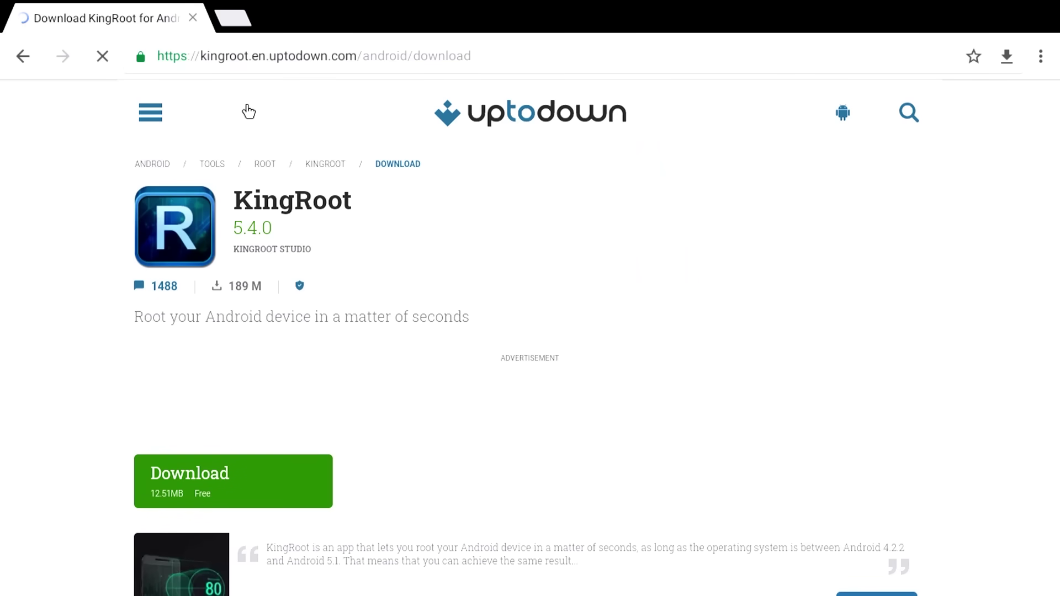
pyautogui.scroll(-1, 246, 109)
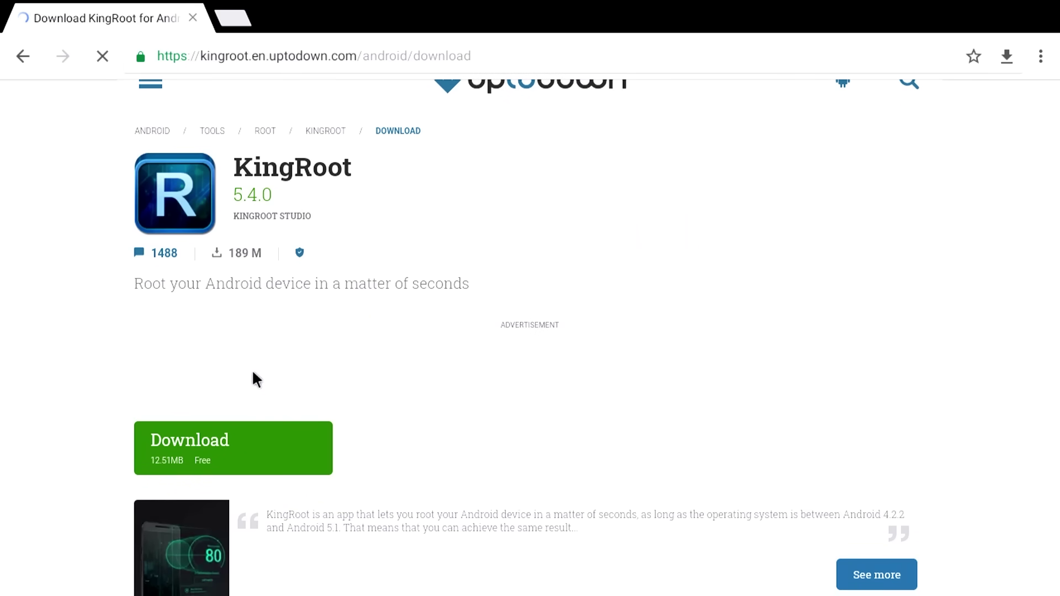
pyautogui.click(272, 454)
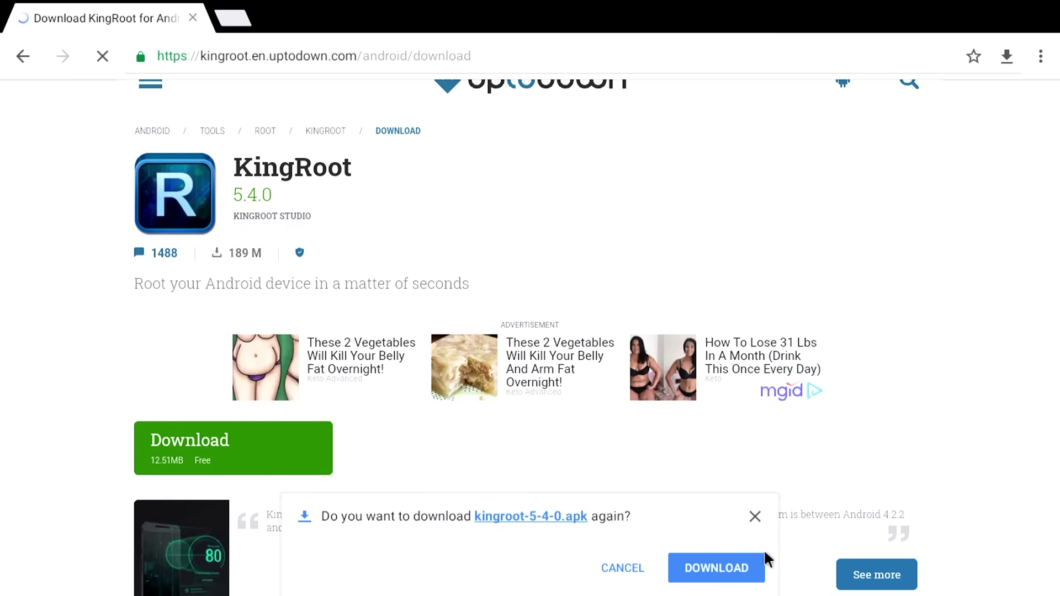
pyautogui.click(729, 569)
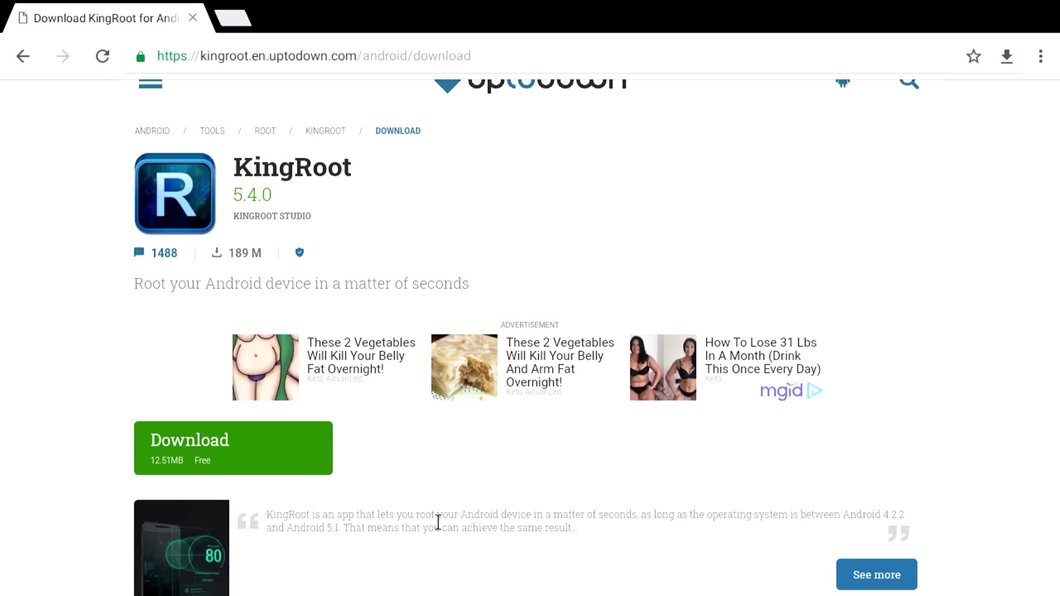
pyautogui.press('Escape')
pyautogui.press('Escape')
pyautogui.press('Escape')
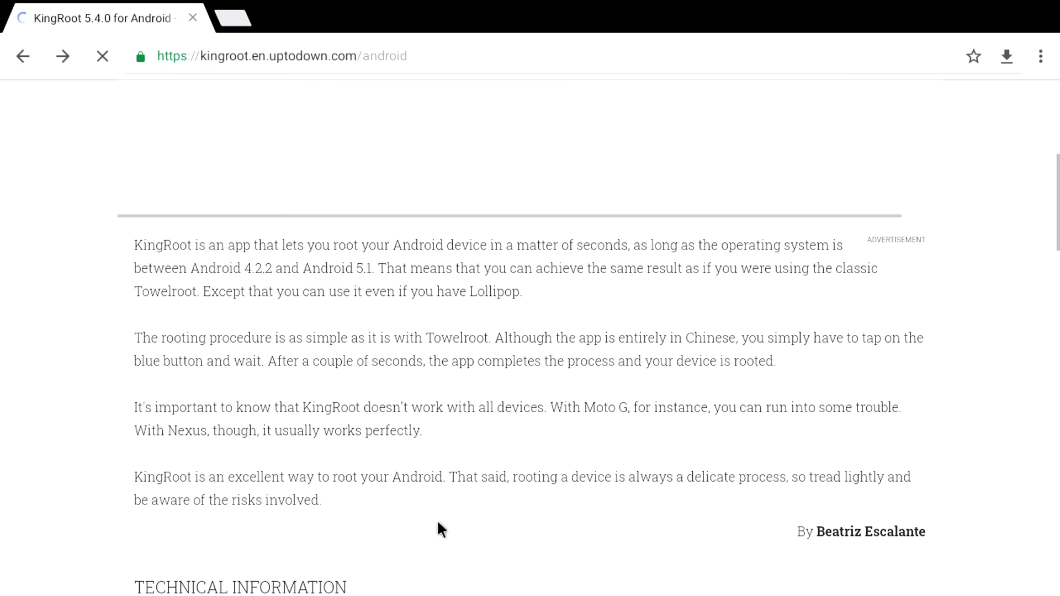
# - Launch FileManager from the launcher's app grid
pyautogui.press('Down')
pyautogui.press('Up')
pyautogui.press('Left')
pyautogui.press('Left')
pyautogui.press('Left')
pyautogui.press('Down')
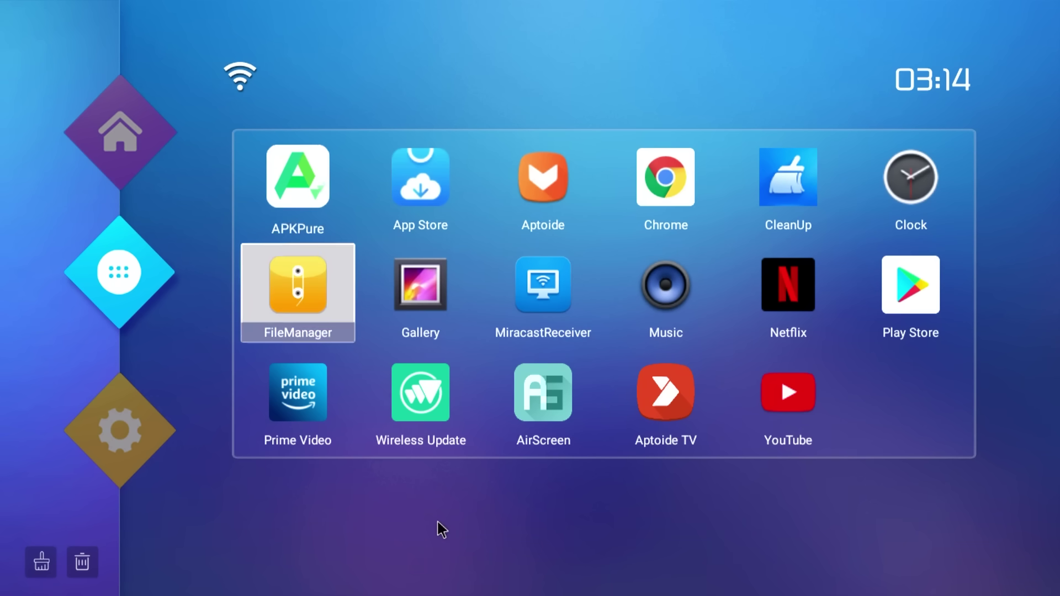
pyautogui.press('Return')
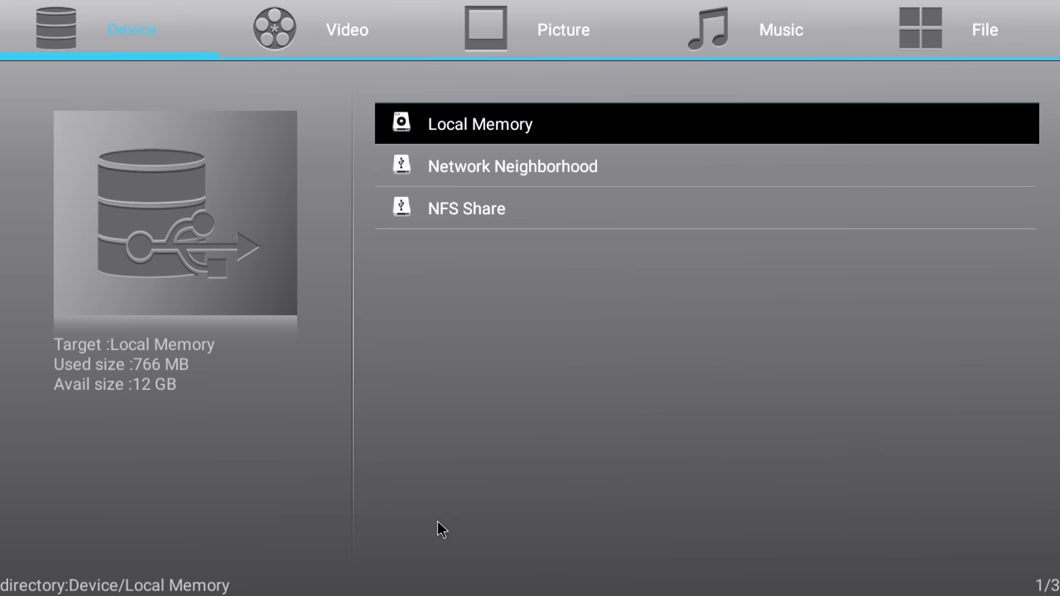
# - Open Local Memory > Download and select kingroot-5-4-0 (1).apk
pyautogui.press('Down')
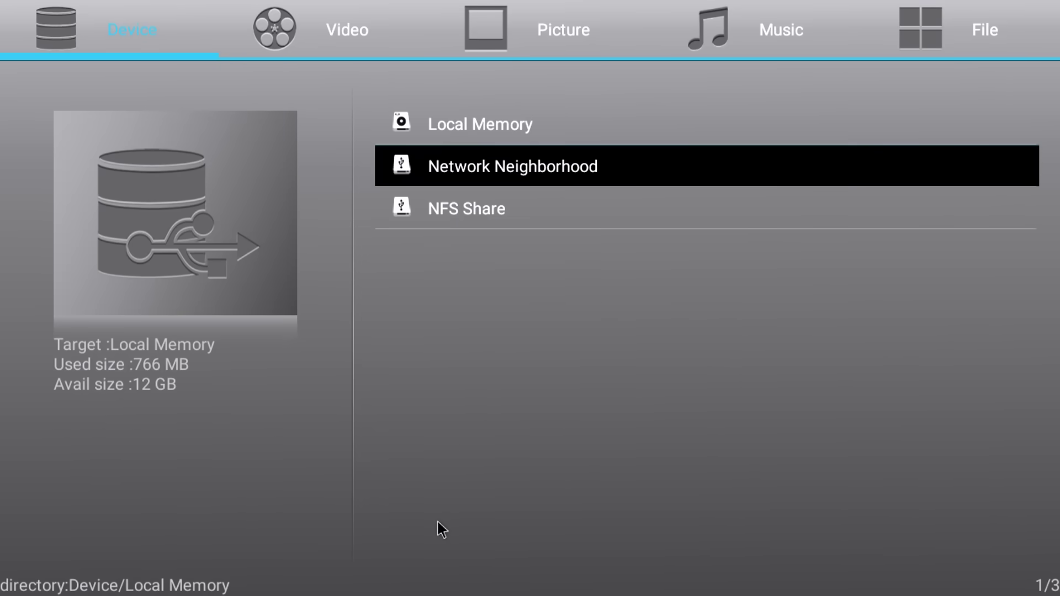
pyautogui.press('Up')
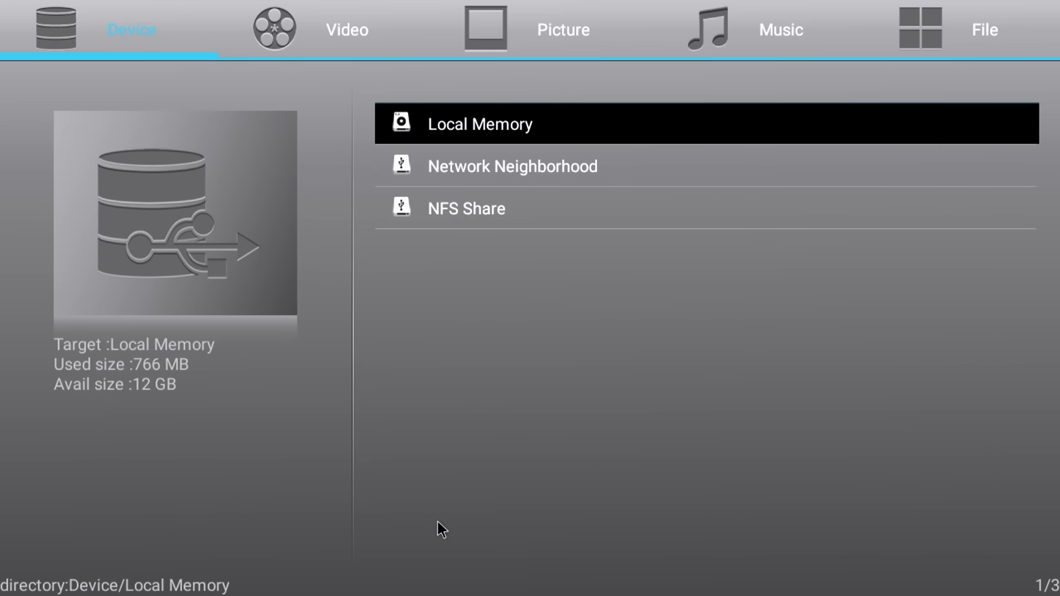
pyautogui.press('Return')
pyautogui.press('Down')
pyautogui.press('Down')
pyautogui.press('Down')
pyautogui.press('Down')
pyautogui.press('Down')
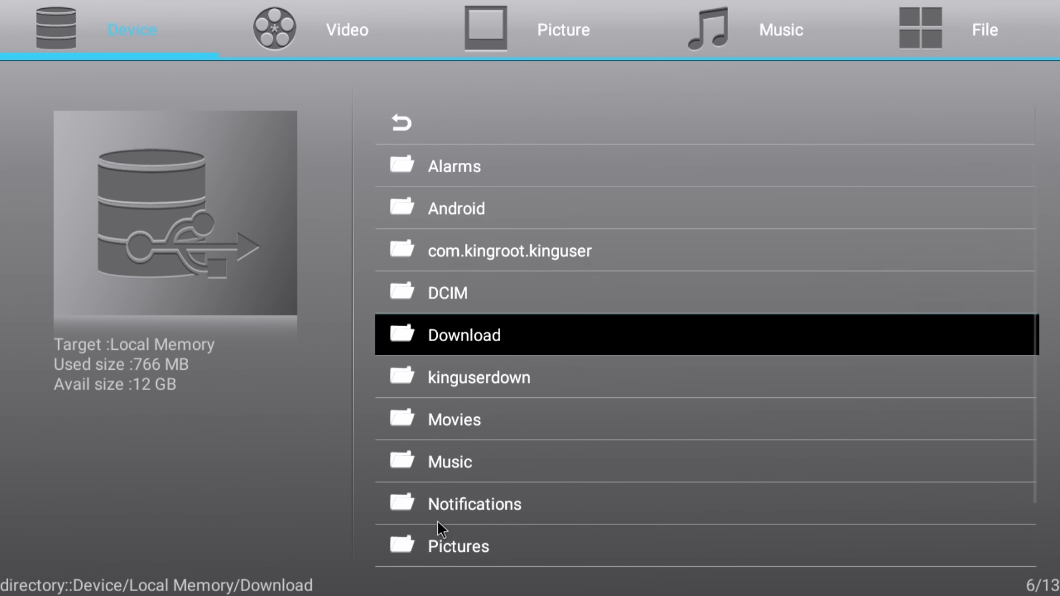
pyautogui.press('Return')
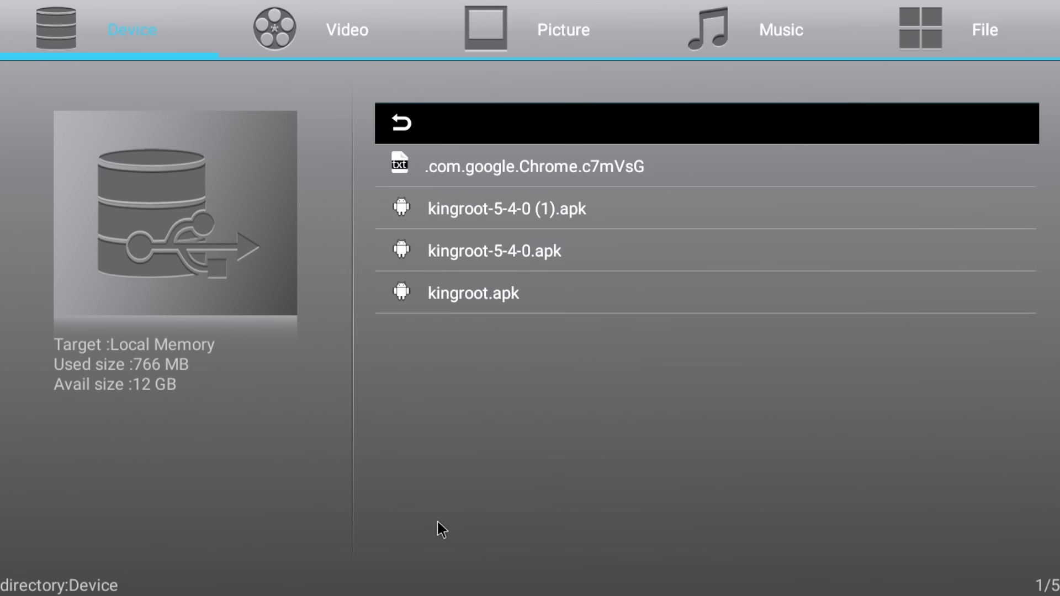
pyautogui.press('Down')
pyautogui.press('Down')
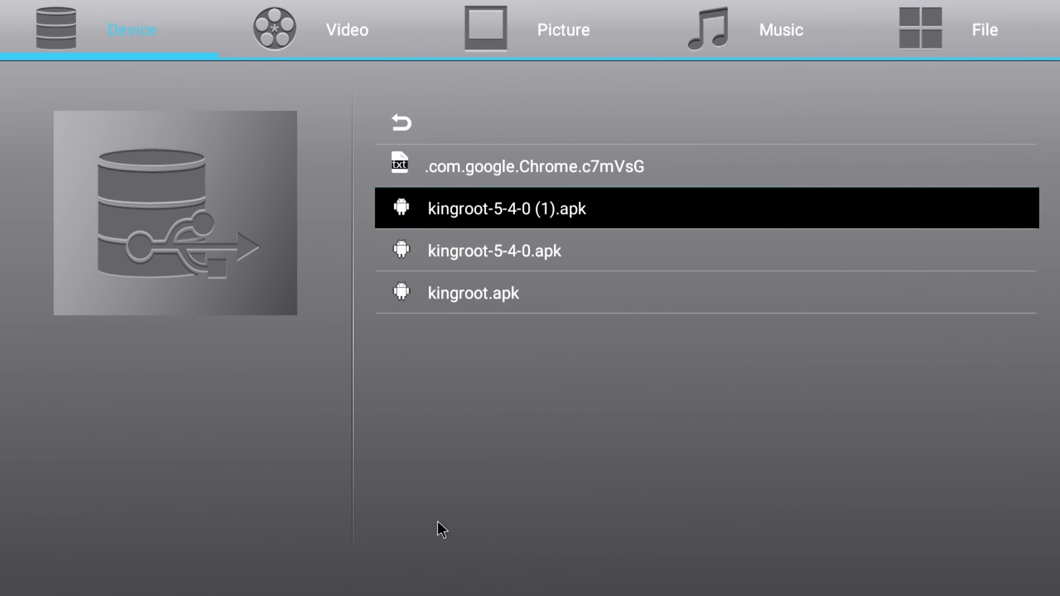
pyautogui.press('Down')
pyautogui.press('Up')
# - Open kingroot-5-4-0 (1).apk and confirm INSTALL to install KingRoot
pyautogui.press('Return')
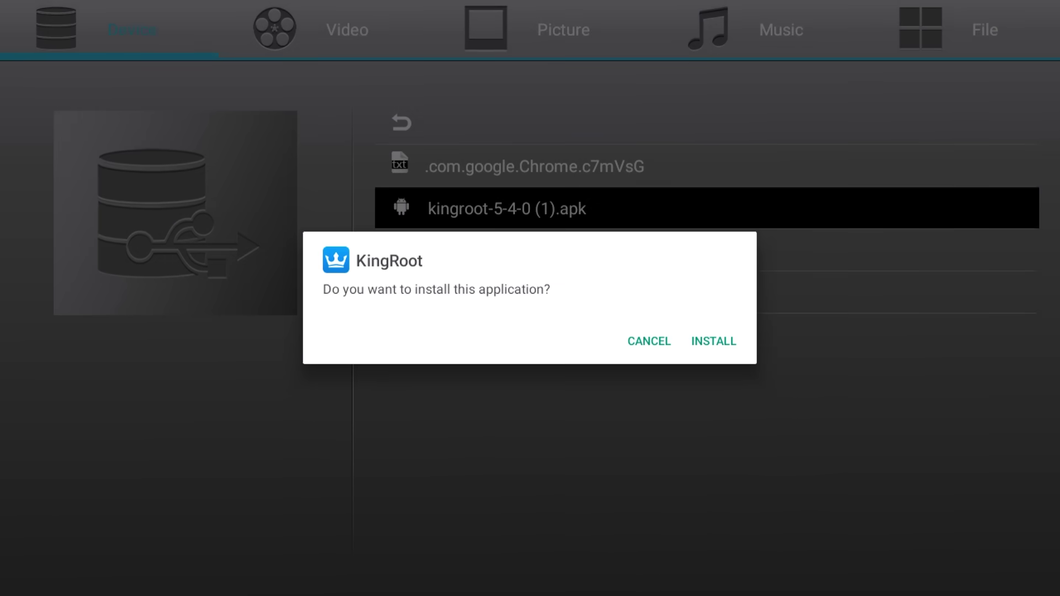
pyautogui.press('Right')
pyautogui.press('Return')
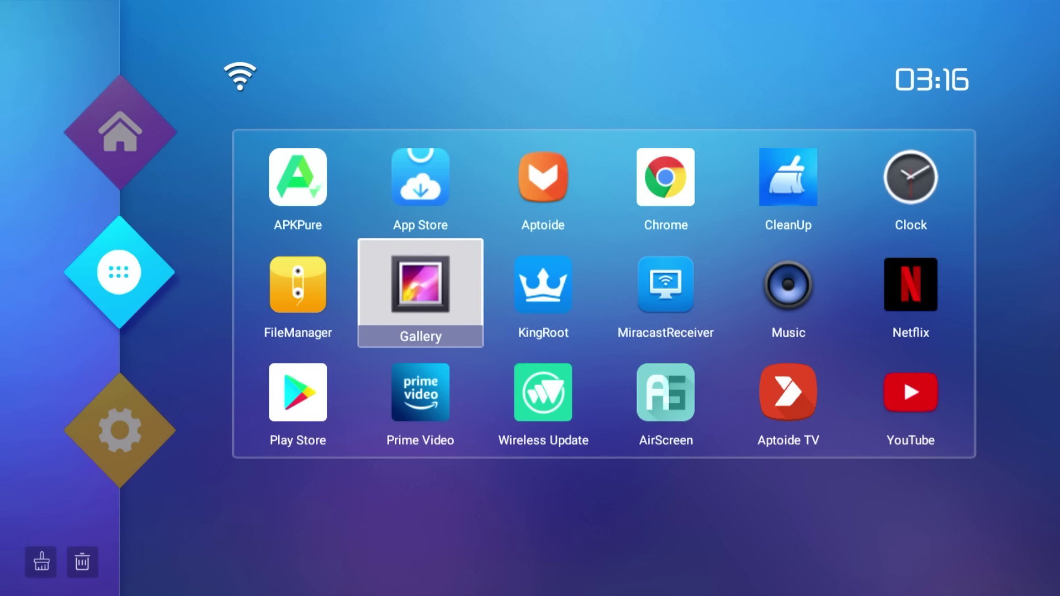
# - Launch KingRoot, accept its permissions with CONTINUE, and start the device check with TRY IT
pyautogui.press('Right')
pyautogui.press('Return')
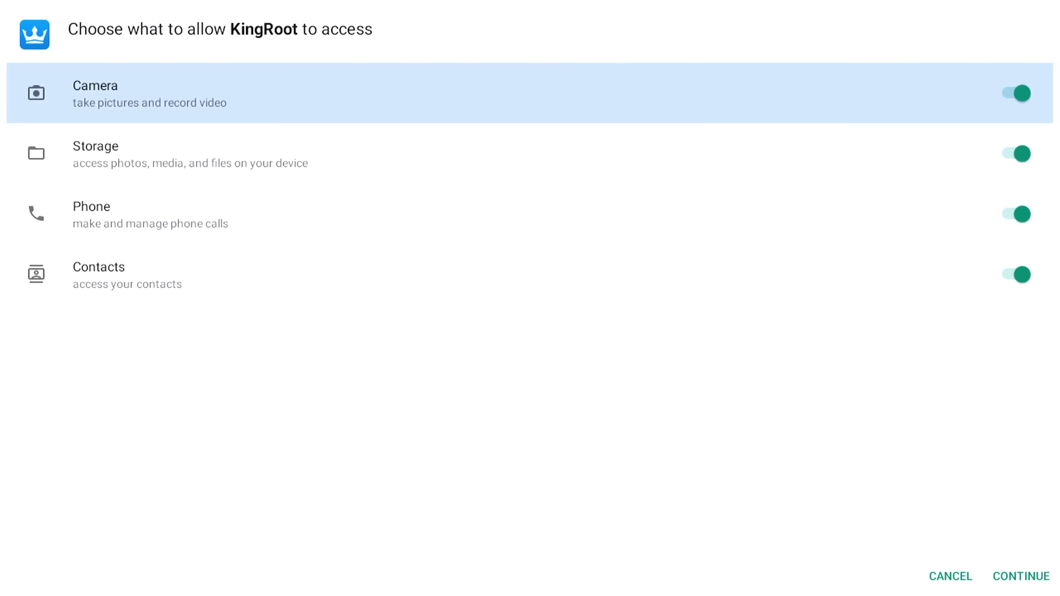
pyautogui.press('Down')
pyautogui.press('Down')
pyautogui.press('Down')
pyautogui.press('Down')
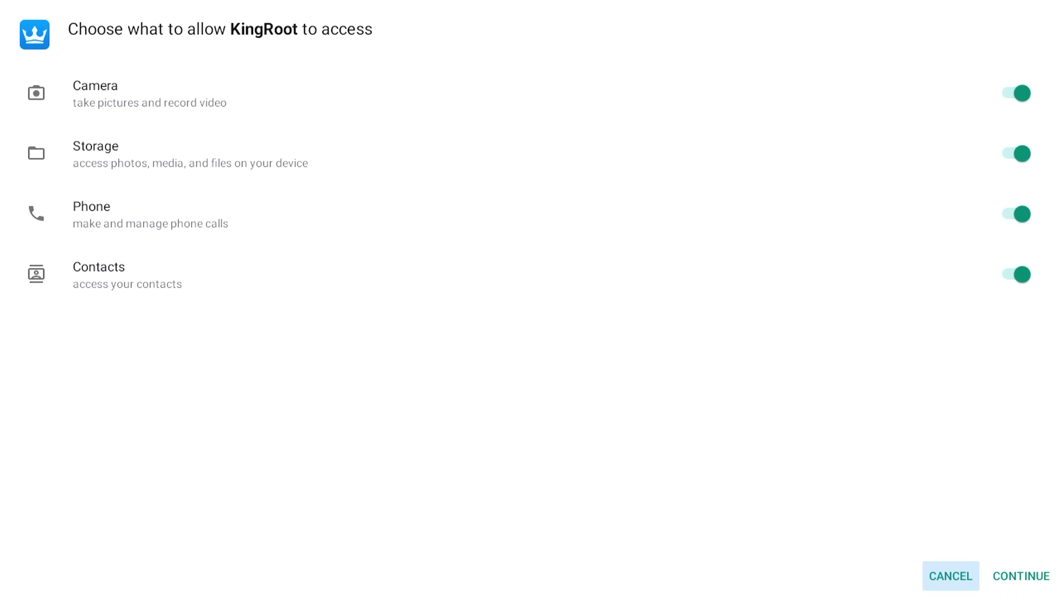
pyautogui.press('Right')
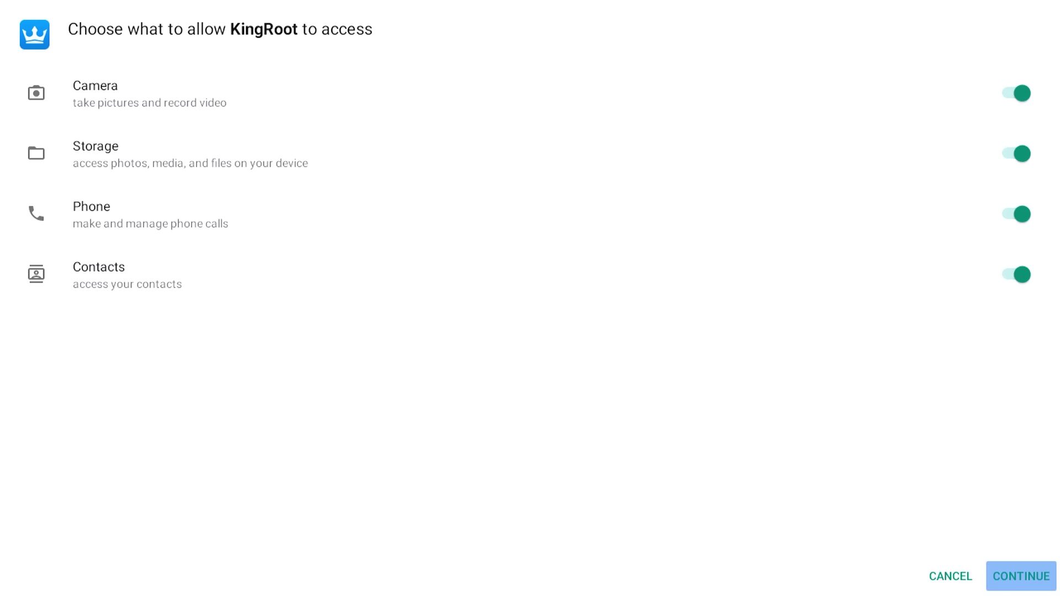
pyautogui.press('Return')
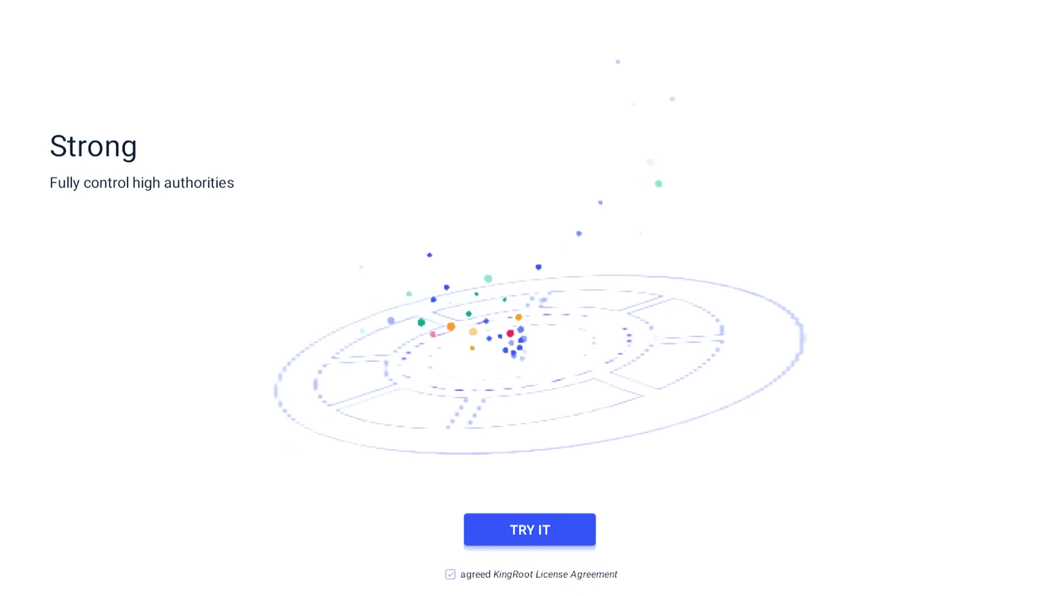
pyautogui.press('Return')
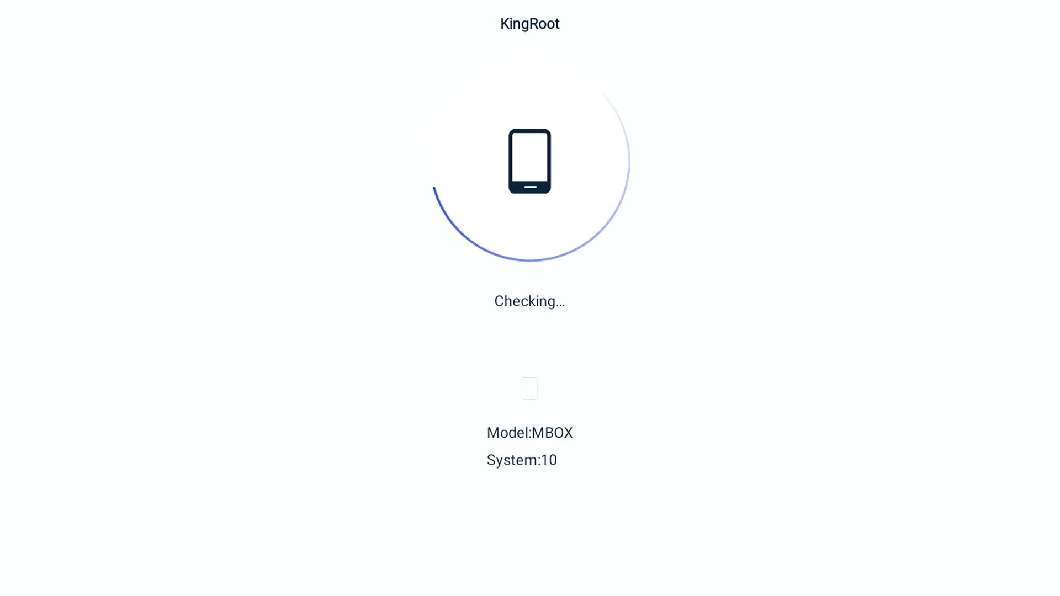
# - Exit KingRoot and open Apps in the full Android settings via More Settings
pyautogui.press('Escape')
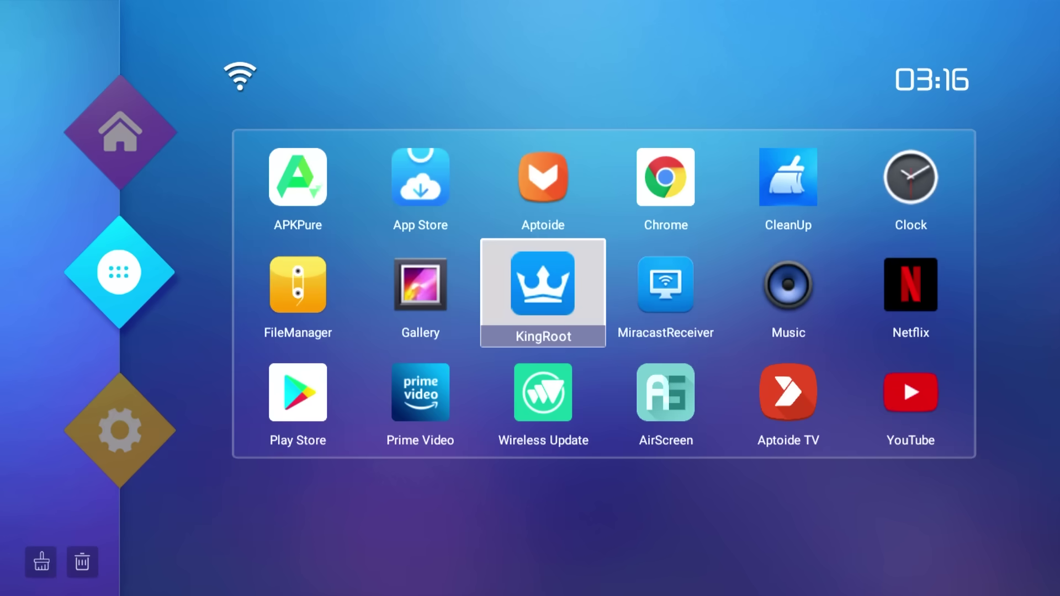
pyautogui.press('Left')
pyautogui.press('Left')
pyautogui.press('Left')
pyautogui.press('Down')
pyautogui.press('Right')
pyautogui.press('Right')
pyautogui.press('Right')
pyautogui.press('Return')
pyautogui.press('Down')
pyautogui.press('Down')
pyautogui.press('Down')
pyautogui.press('Return')
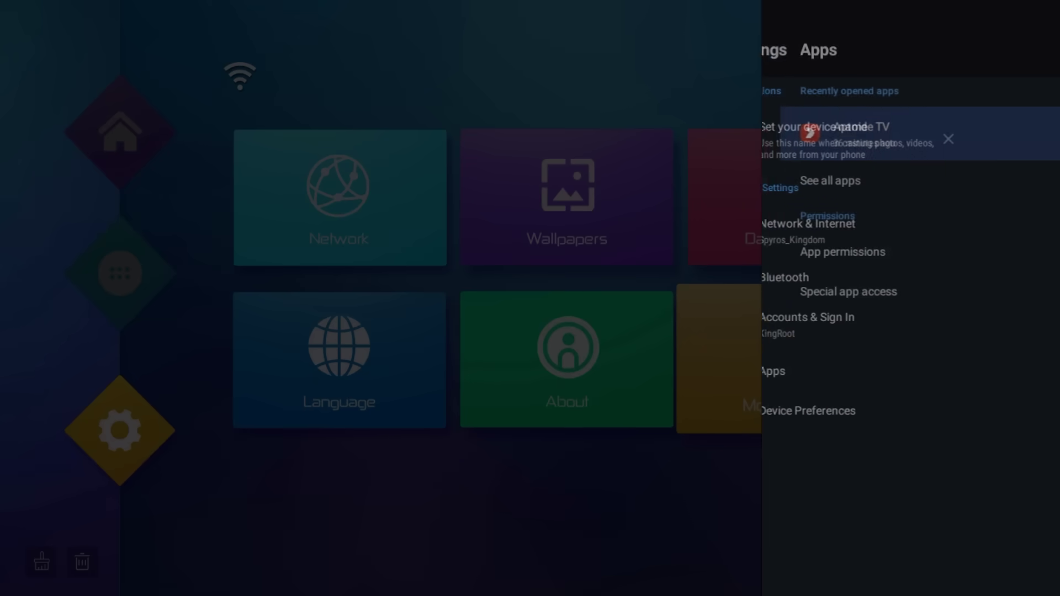
# - Show all apps including system apps and scroll down to KingRoot
pyautogui.press('Down')
pyautogui.press('Return')
pyautogui.press('Down')
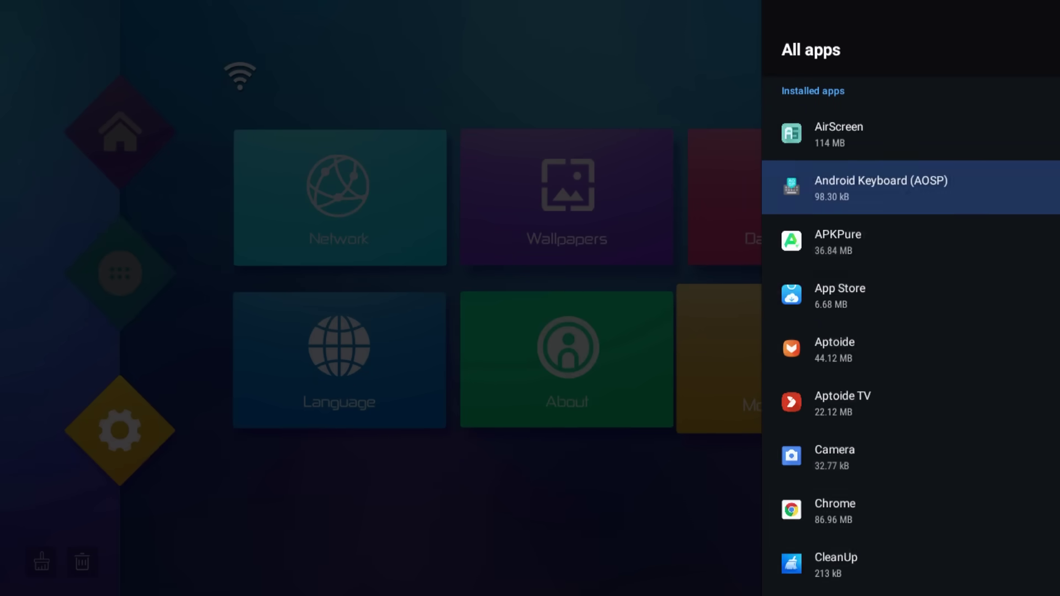
pyautogui.press('Down')
pyautogui.press('Down')
pyautogui.press('Down')
pyautogui.press('Down')
pyautogui.press('Down')
pyautogui.press('Down')
pyautogui.press('Down')
pyautogui.press('Down')
pyautogui.press('Down')
pyautogui.press('Down')
pyautogui.press('Down')
pyautogui.press('Down')
pyautogui.press('Down')
pyautogui.press('Down')
pyautogui.press('Down')
pyautogui.press('Down')
pyautogui.press('Down')
pyautogui.press('Down')
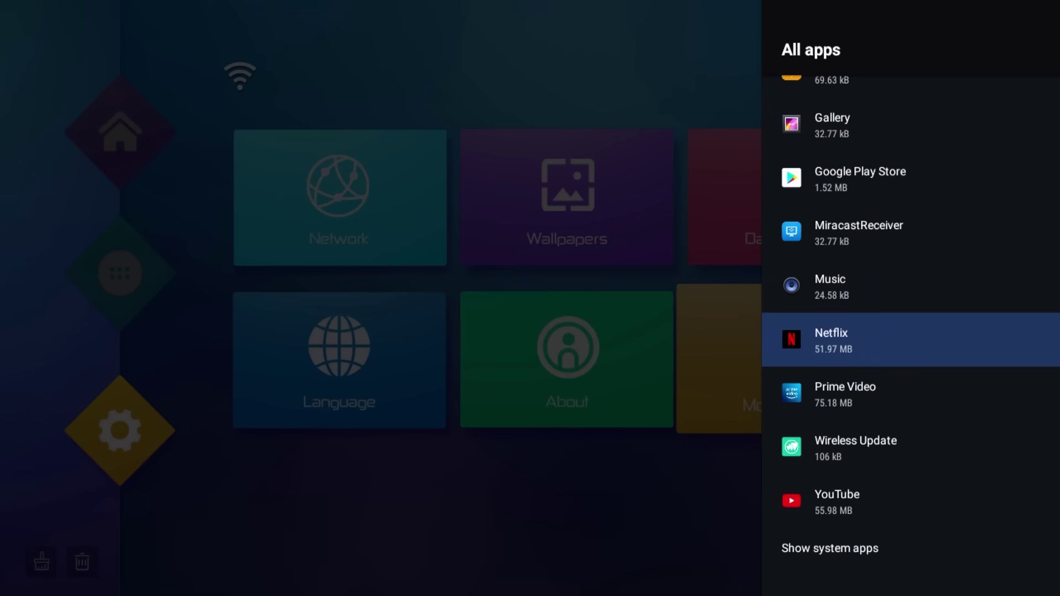
pyautogui.press('Return')
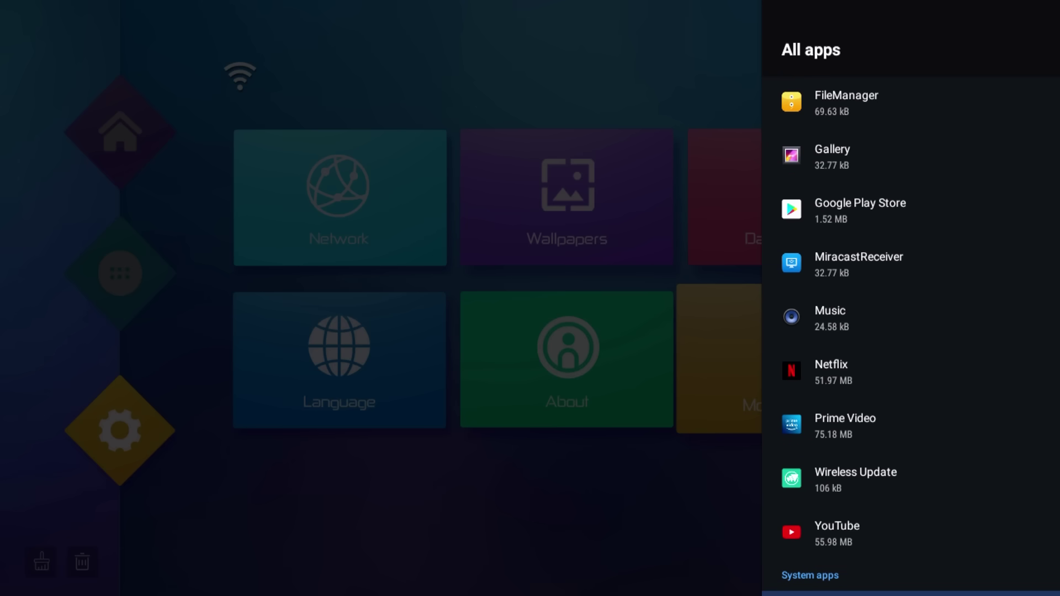
pyautogui.press('Down')
pyautogui.press('Down')
pyautogui.press('Down')
pyautogui.press('Down')
pyautogui.press('Down')
pyautogui.press('Down')
pyautogui.press('Down')
pyautogui.press('Down')
pyautogui.press('Down')
pyautogui.press('Down')
pyautogui.press('Down')
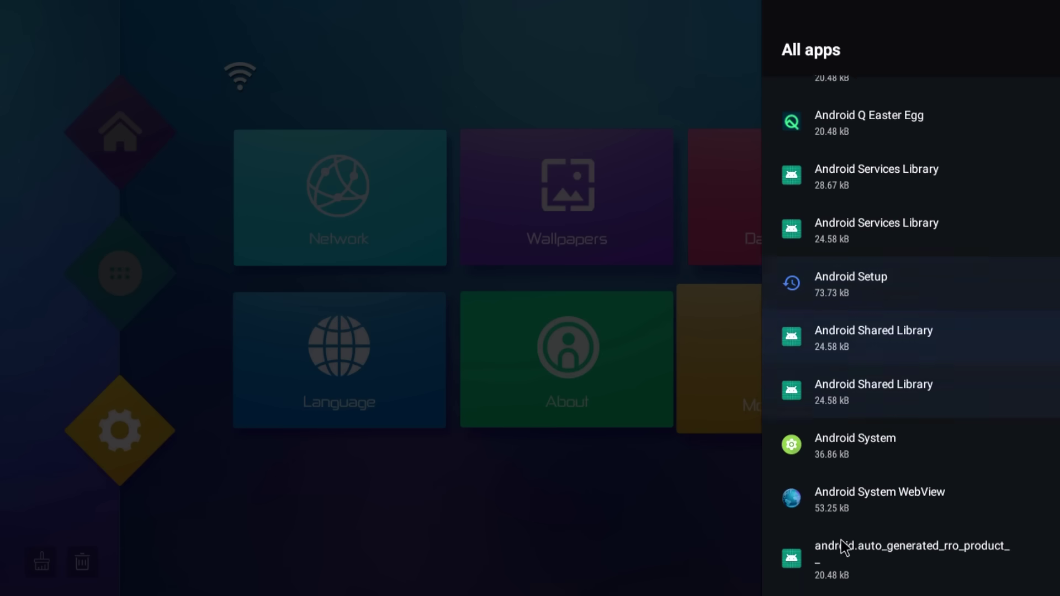
pyautogui.press('Down')
pyautogui.press('Down')
pyautogui.press('Down')
pyautogui.press('Down')
pyautogui.press('Down')
pyautogui.press('Down')
pyautogui.press('Down')
pyautogui.press('Down')
pyautogui.press('Down')
pyautogui.press('Down')
pyautogui.press('Down')
pyautogui.press('Down')
pyautogui.press('Down')
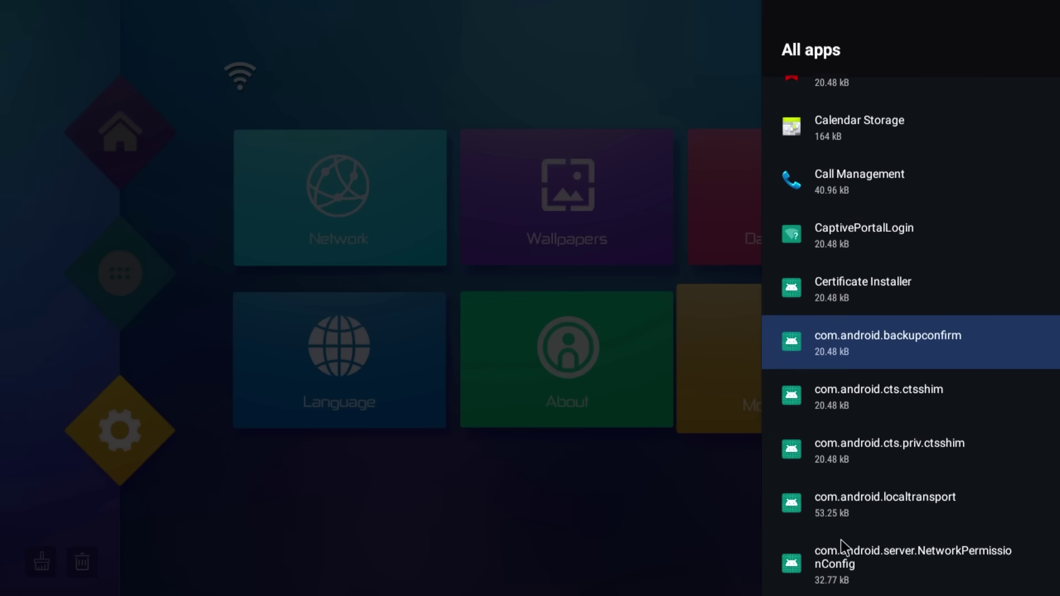
pyautogui.press('Down')
pyautogui.press('Down')
pyautogui.press('Down')
pyautogui.press('Down')
pyautogui.press('Down')
pyautogui.press('Down')
pyautogui.press('Down')
pyautogui.press('Down')
pyautogui.press('Down')
pyautogui.press('Down')
pyautogui.press('Down')
pyautogui.press('Down')
pyautogui.press('Down')
pyautogui.press('Down')
pyautogui.press('Down')
pyautogui.press('Down')
pyautogui.press('Down')
pyautogui.press('Down')
pyautogui.press('Down')
pyautogui.press('Down')
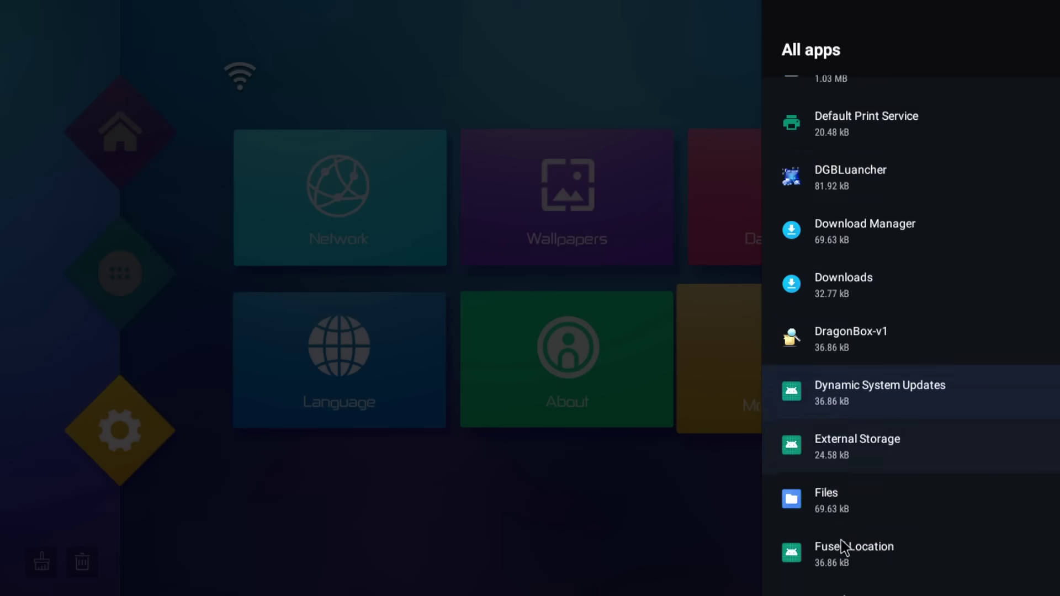
pyautogui.press('Down')
pyautogui.press('Down')
pyautogui.press('Down')
pyautogui.press('Down')
pyautogui.press('Down')
pyautogui.press('Down')
pyautogui.press('Down')
pyautogui.press('Down')
pyautogui.press('Down')
pyautogui.press('Down')
pyautogui.press('Down')
pyautogui.press('Down')
pyautogui.press('Down')
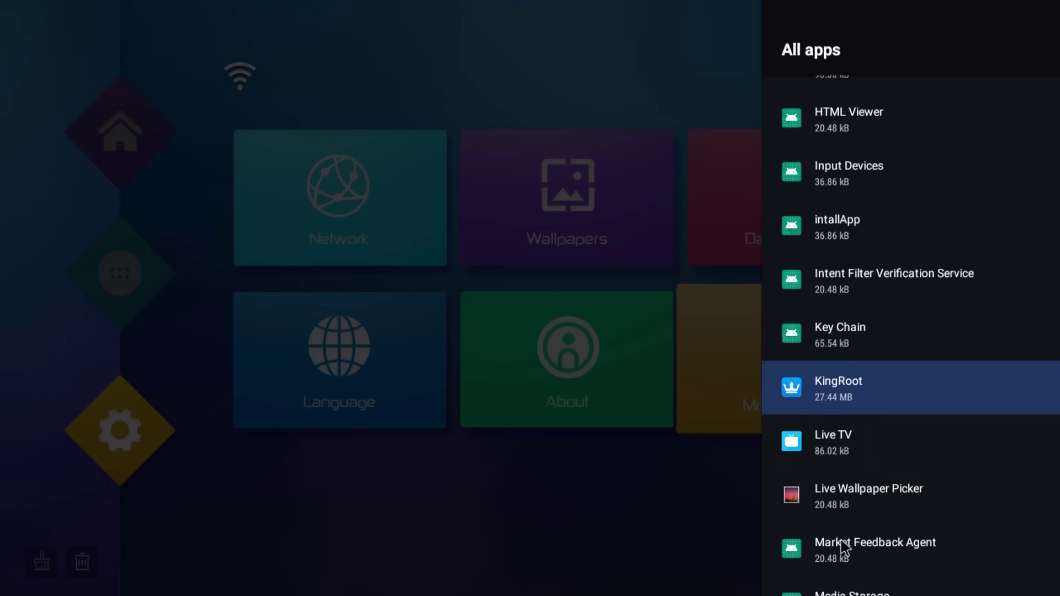
# - Force-stop KingRoot from its app info, confirming with OK, then move to Open
pyautogui.press('Up')
pyautogui.press('Return')
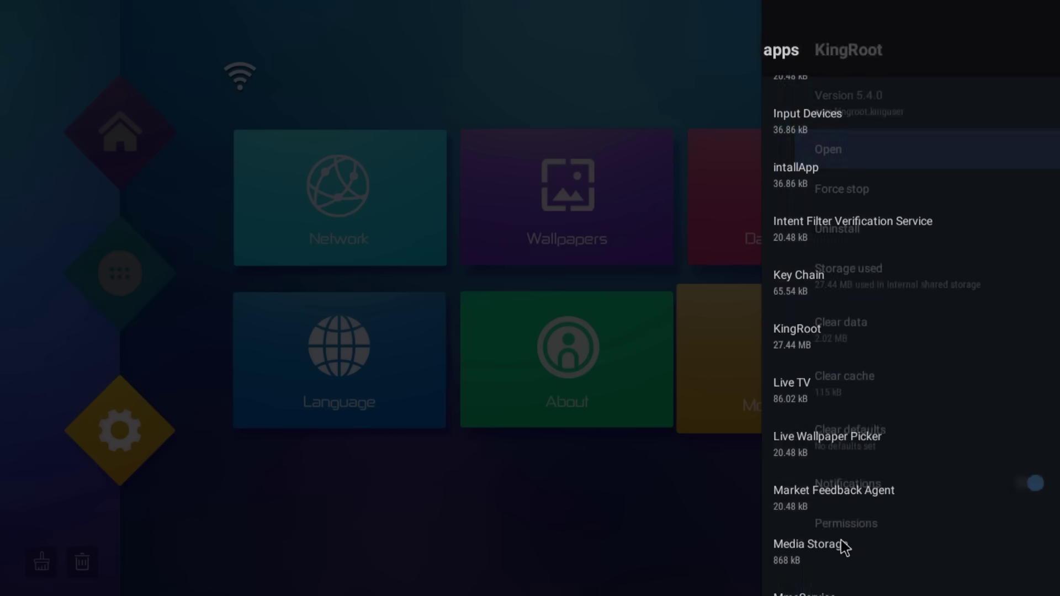
pyautogui.press('Down')
pyautogui.press('Return')
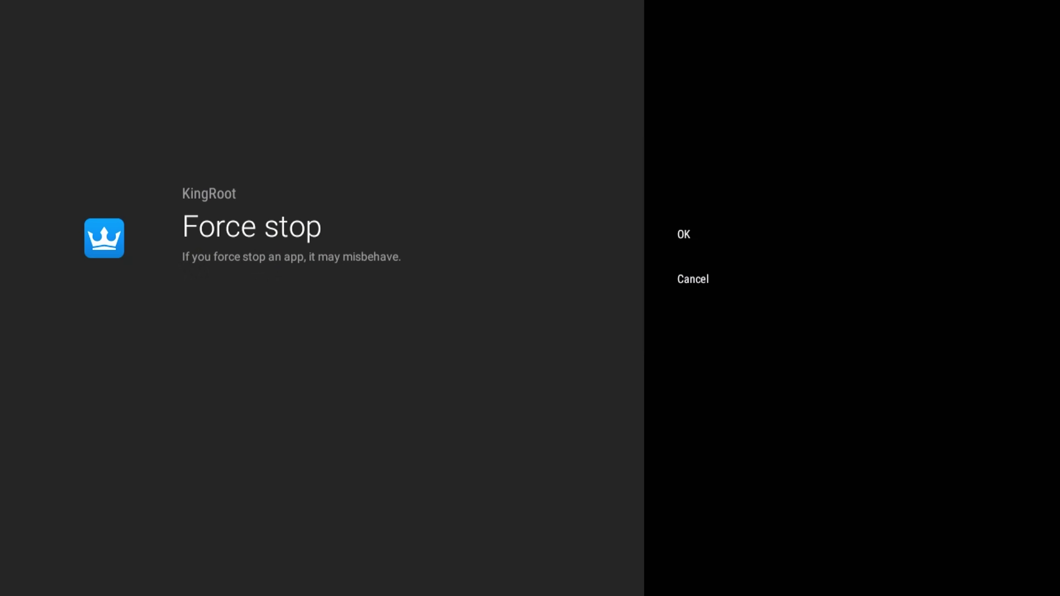
pyautogui.press('Return')
pyautogui.press('Up')
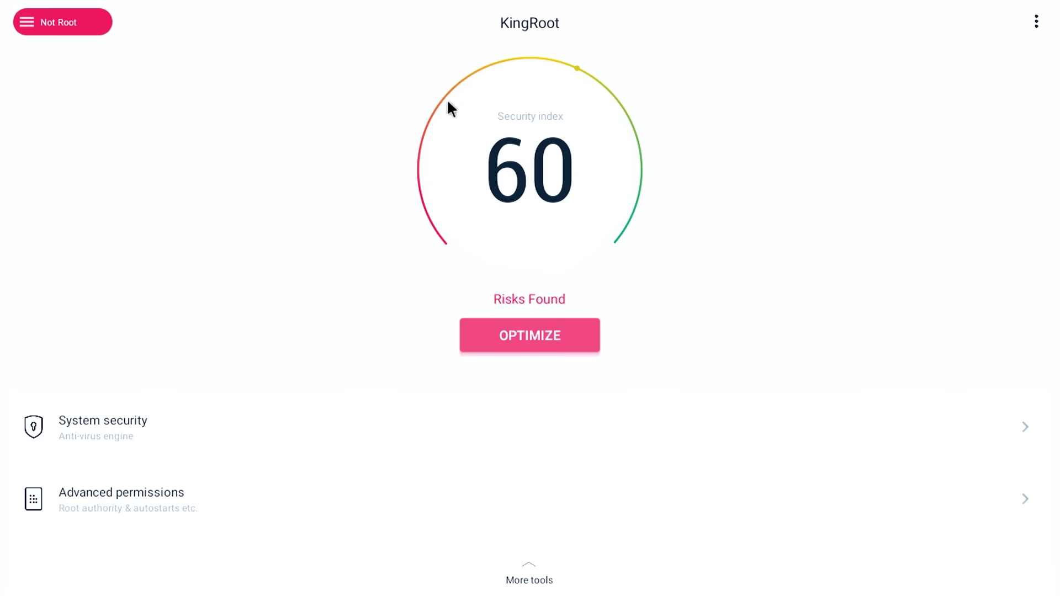
# - Click the Not Root button at the top left to reach KingRoot Labs' Try Root page
pyautogui.click(27, 23)
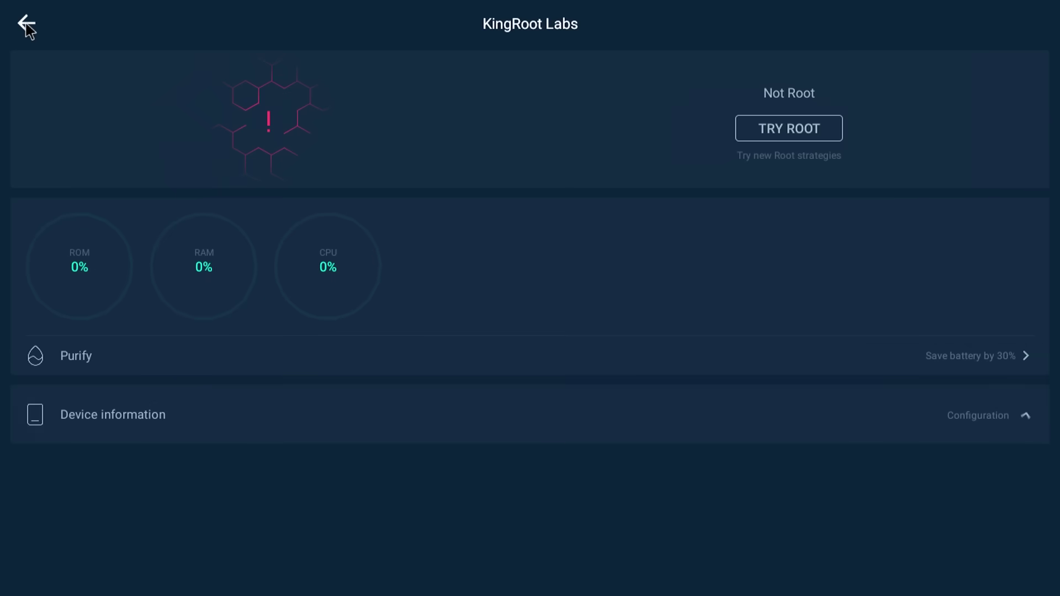
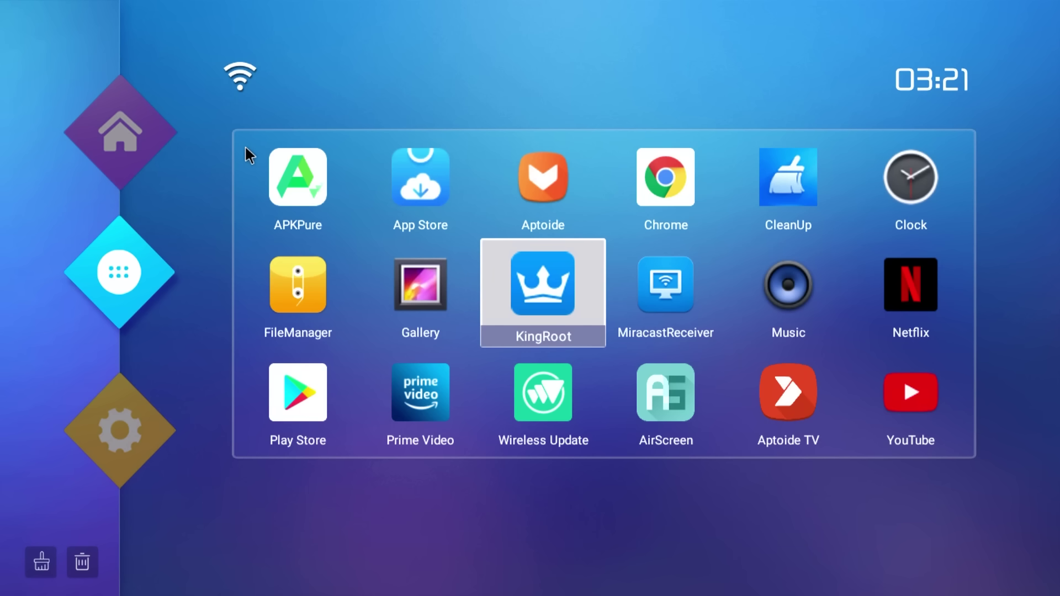
# - Move focus across the launcher's app grid to FileManager and back onto the KingRoot tile
pyautogui.press('Left')
pyautogui.press('Left')
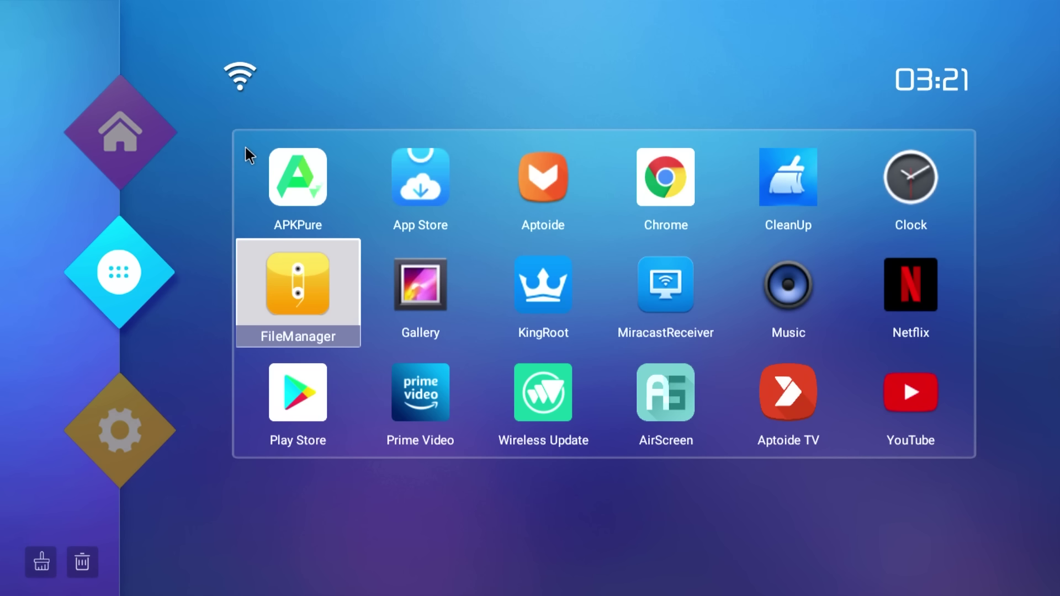
pyautogui.press('Right')
pyautogui.press('Right')
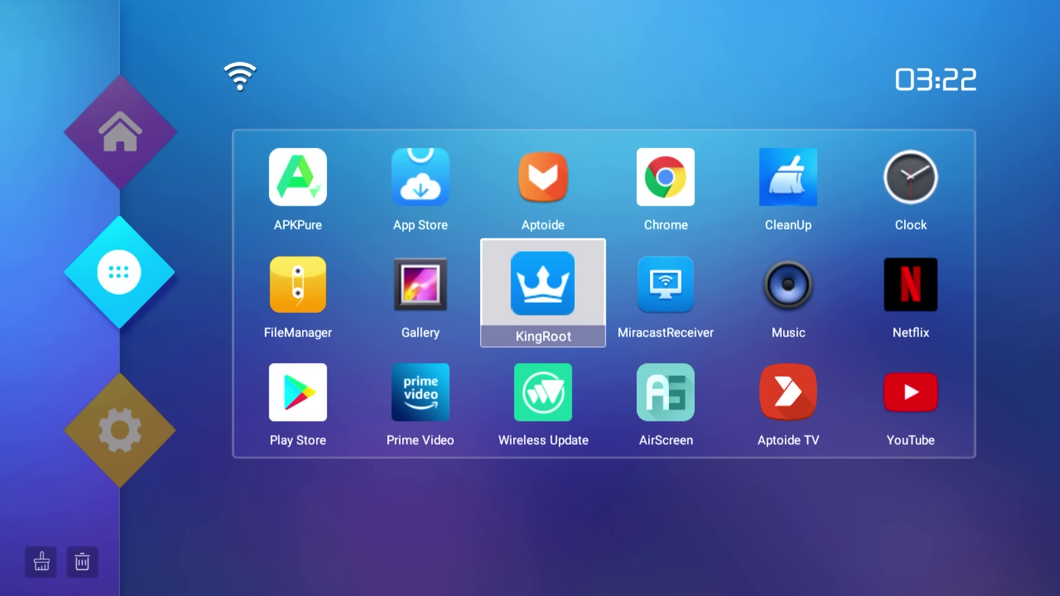
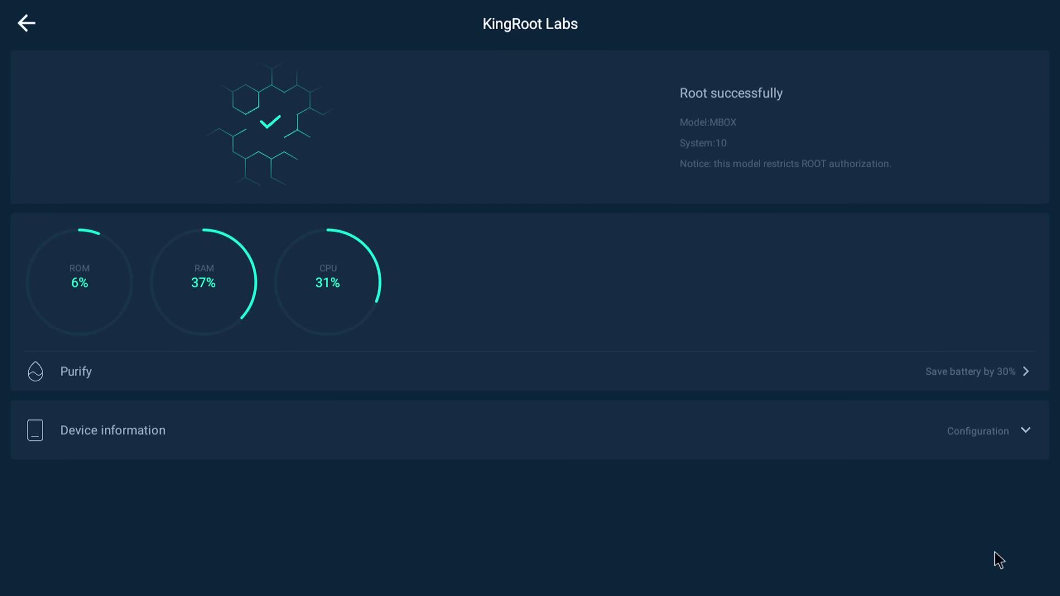
# - Expand Device information on the Labs page and scroll through the brand, model MBOX and Android 10 details
pyautogui.click(1031, 450)
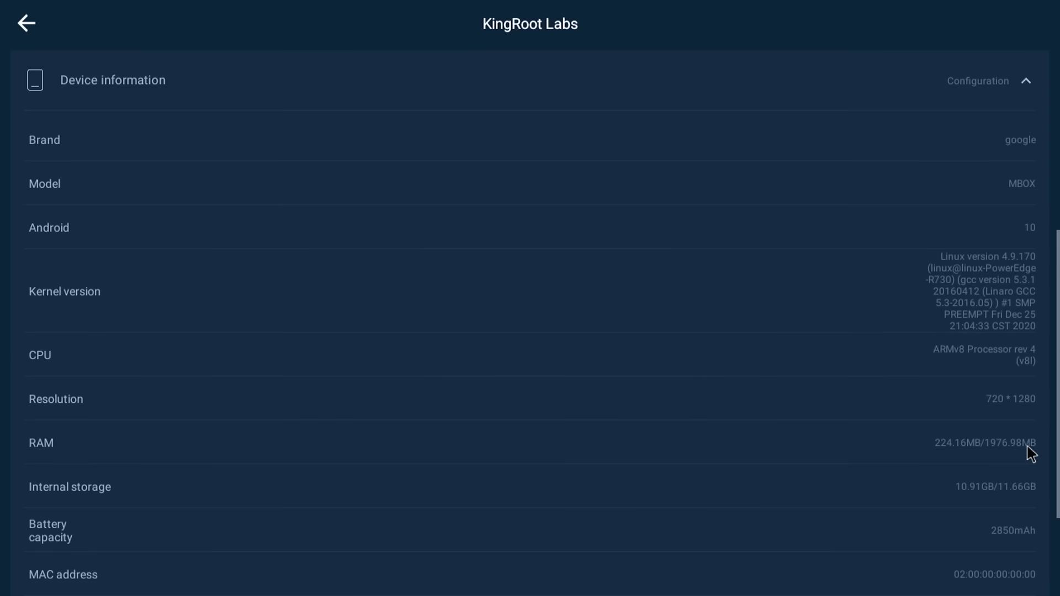
pyautogui.scroll(-3, 1030, 454)
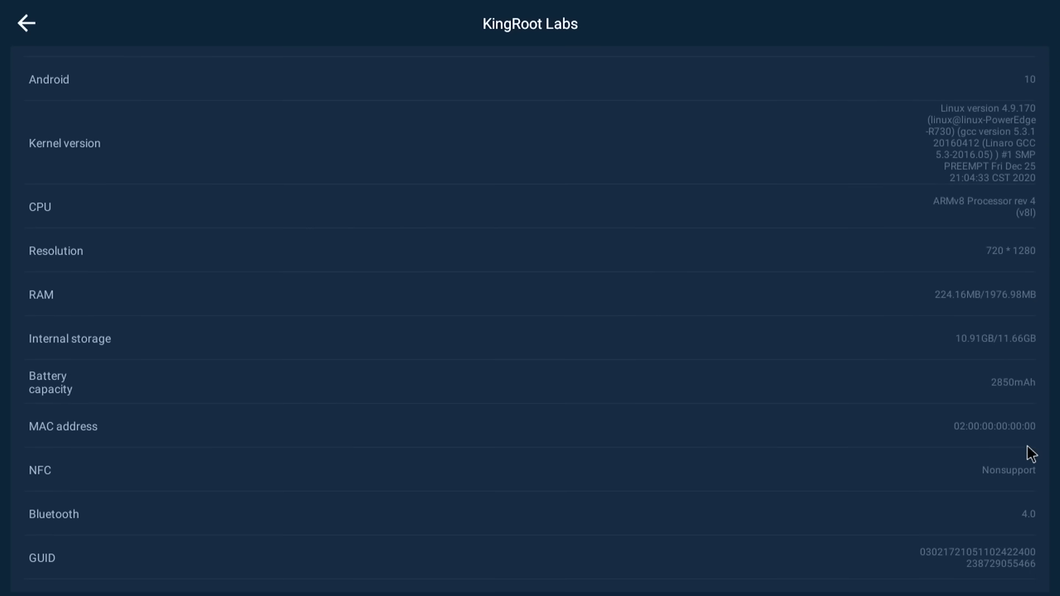
pyautogui.scroll(3, 1030, 454)
pyautogui.scroll(5, 1031, 454)
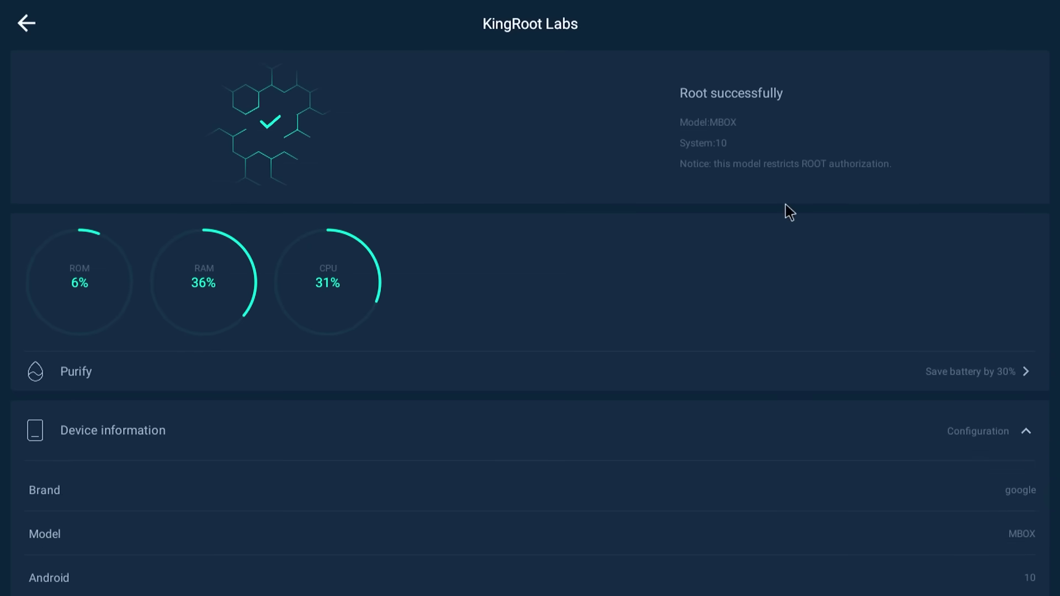
# - Back out of KingRoot to the launcher, then return to KingRoot's Labs page, now reporting Not Root
pyautogui.press('Escape')
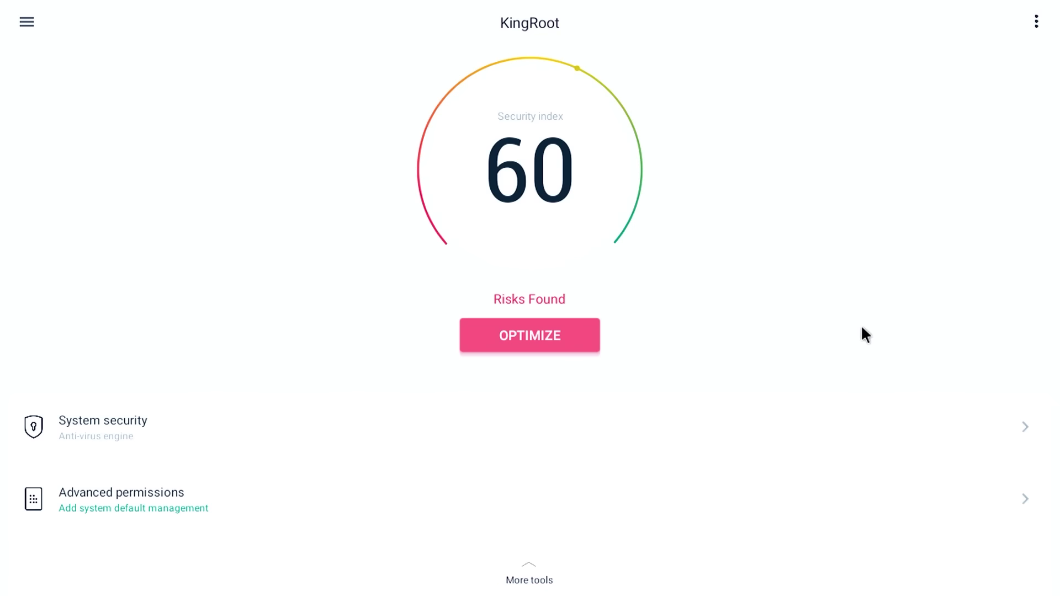
pyautogui.press('Escape')
pyautogui.press('Escape')
pyautogui.press('Down')
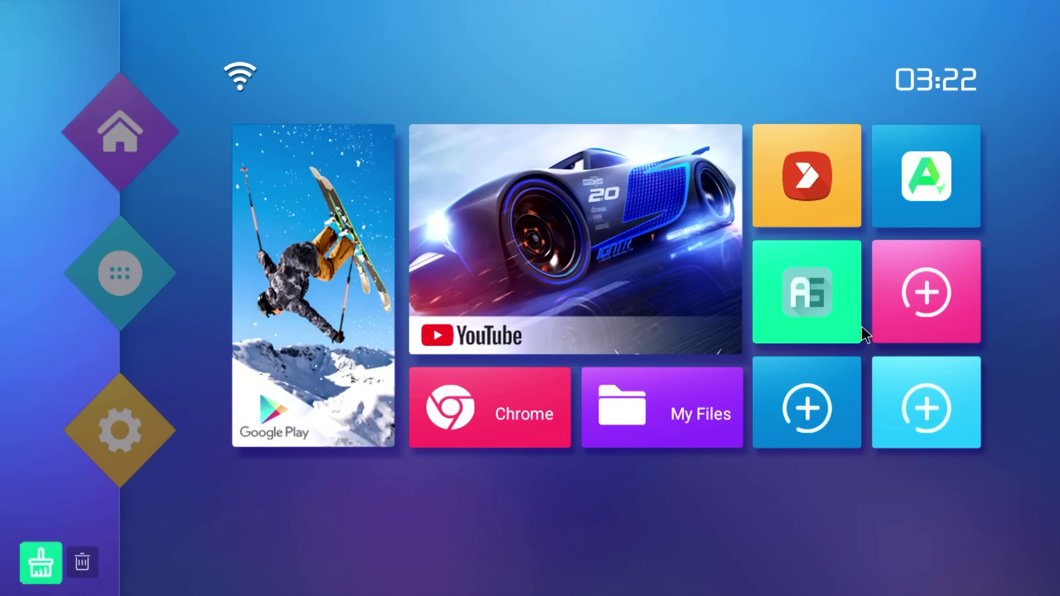
pyautogui.press('Up')
pyautogui.press('Up')
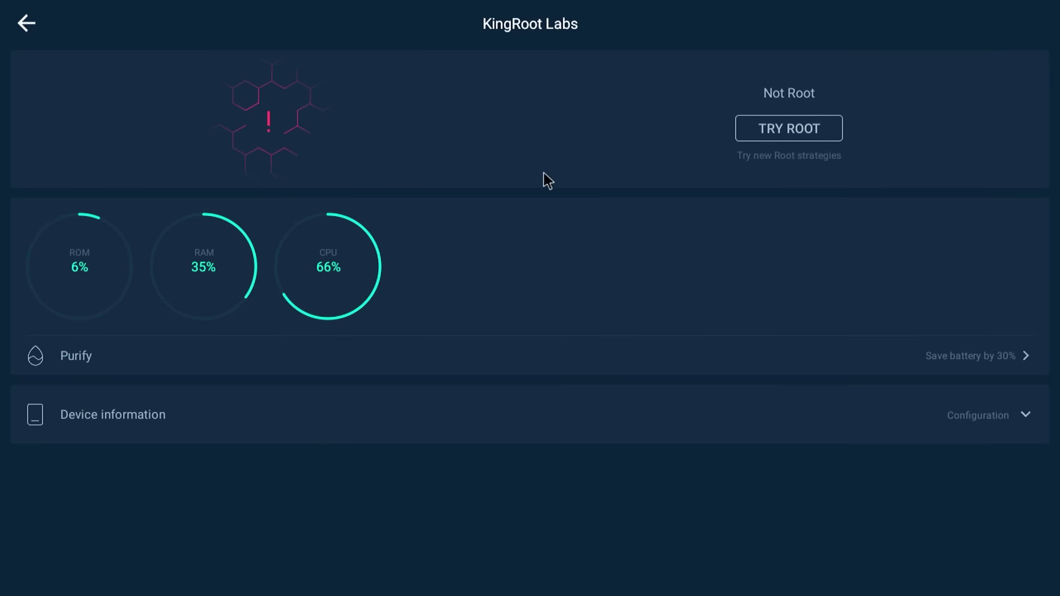
# - Close KingRoot and open the launcher's settings tiles with More Settings focused
pyautogui.press('Escape')
pyautogui.press('Escape')
pyautogui.press('Left')
pyautogui.press('Left')
pyautogui.press('Left')
pyautogui.press('Down')
pyautogui.press('Right')
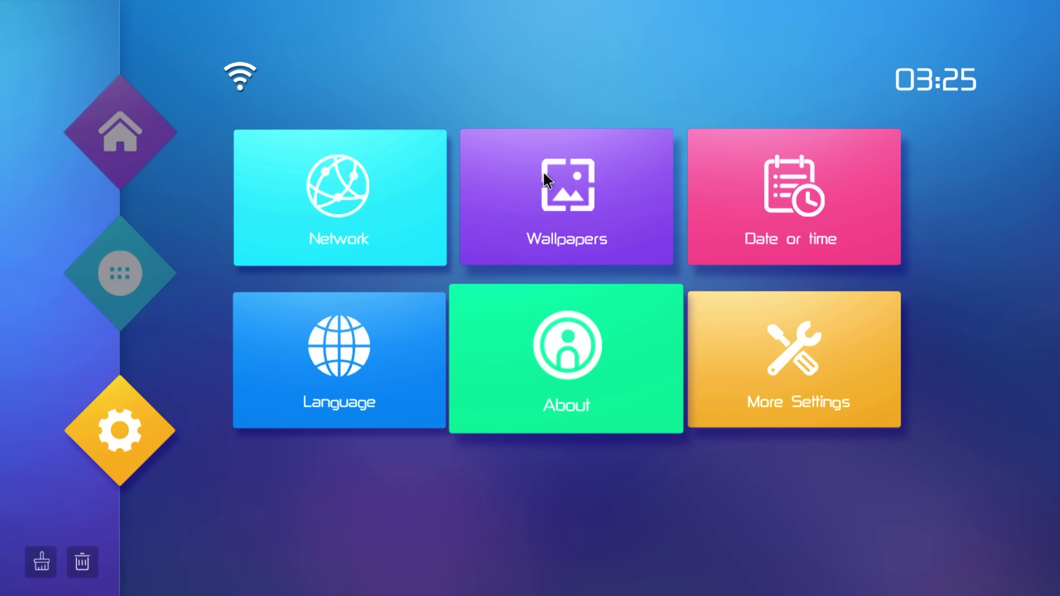
pyautogui.press('Right')
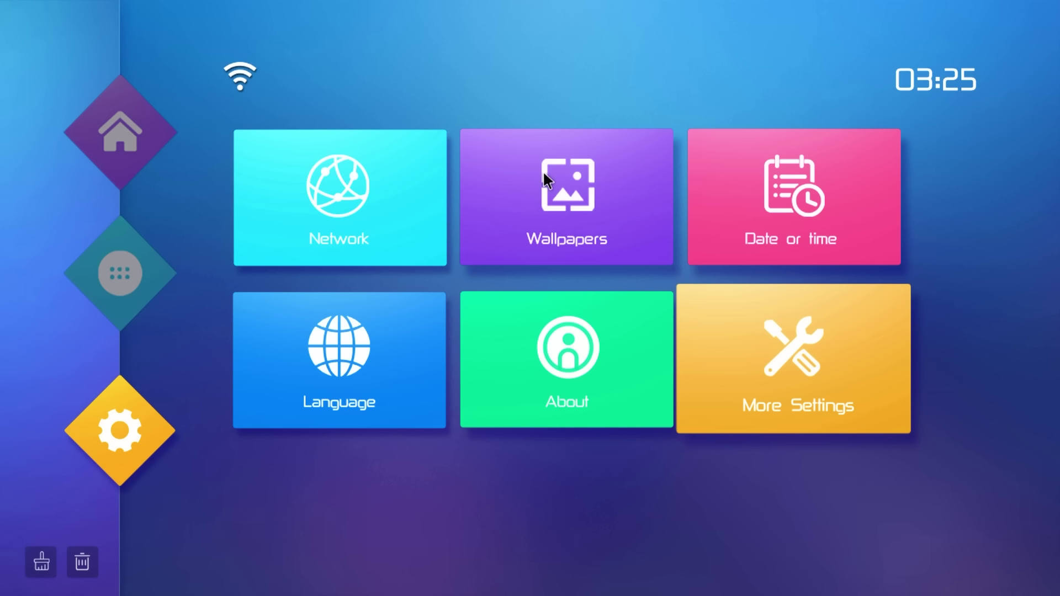
# - Open More Settings in Android Settings and enter Device Preferences
pyautogui.press('Left')
pyautogui.press('Right')
pyautogui.press('Return')
pyautogui.press('Down')
pyautogui.press('Down')
pyautogui.press('Down')
pyautogui.press('Down')
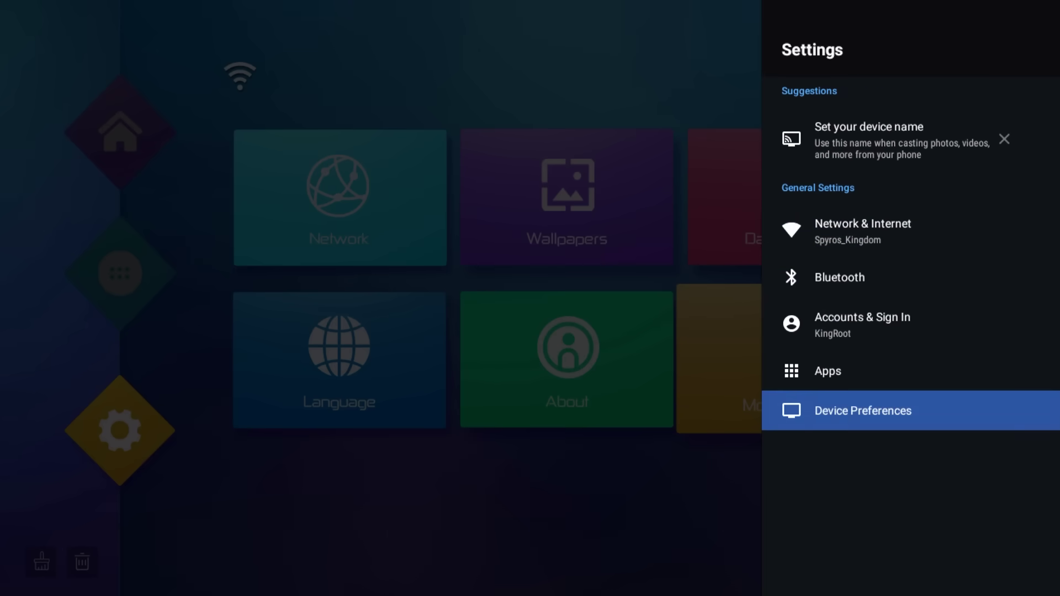
pyautogui.press('Return')
# - In the About page, switch Root on and focus OK on the restart confirmation
pyautogui.press('Return')
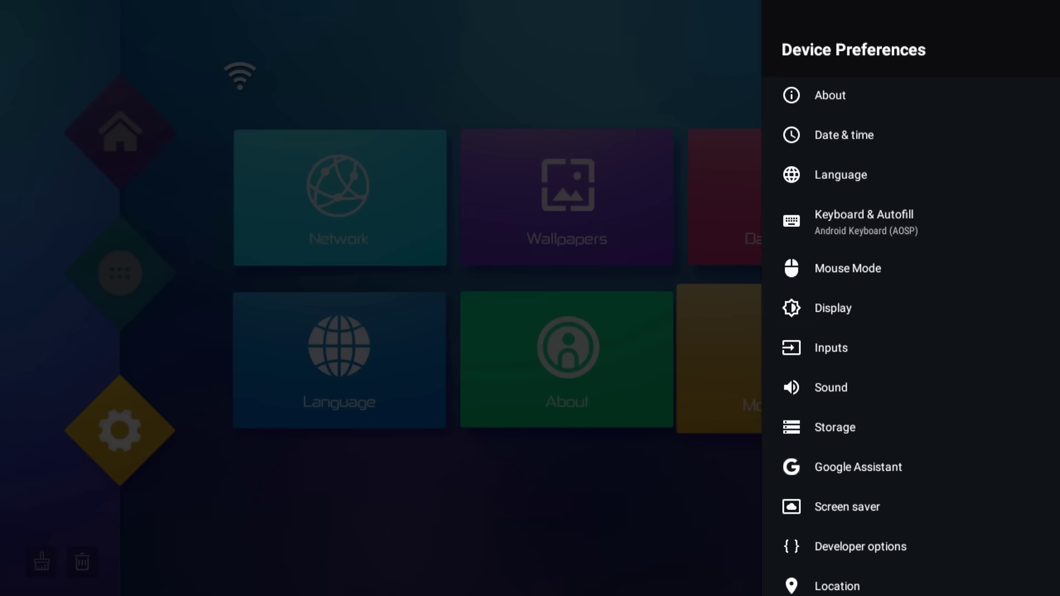
pyautogui.press('Down')
pyautogui.press('Down')
pyautogui.press('Down')
pyautogui.press('Down')
pyautogui.press('Down')
pyautogui.press('Down')
pyautogui.press('Down')
pyautogui.press('Down')
pyautogui.press('Down')
pyautogui.press('Down')
pyautogui.press('Down')
pyautogui.press('Return')
pyautogui.press('Return')
pyautogui.press('Return')
pyautogui.press('Return')
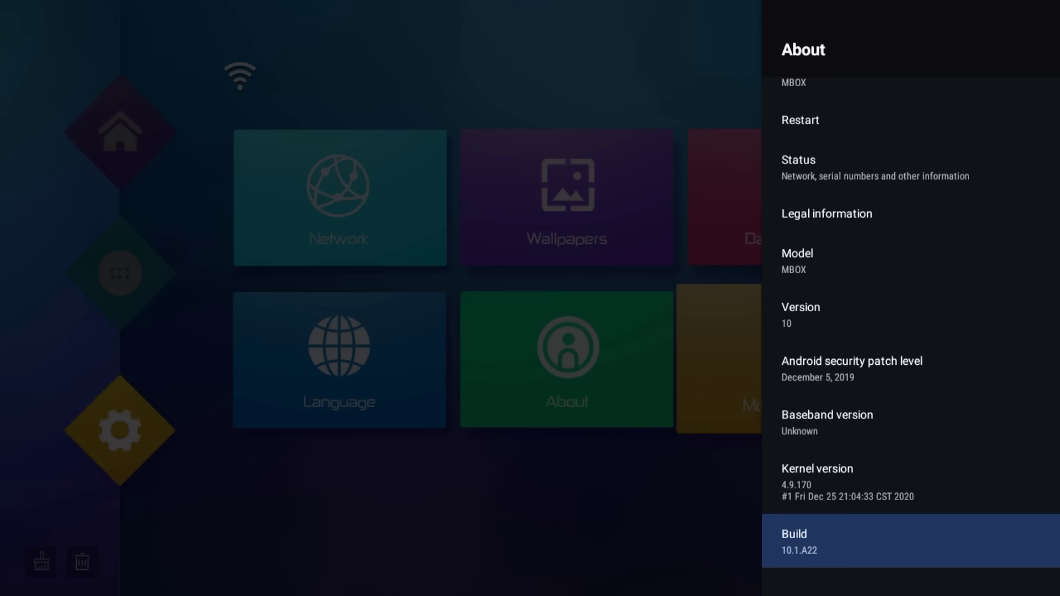
pyautogui.press('Up')
pyautogui.press('Up')
pyautogui.press('Up')
pyautogui.press('Up')
pyautogui.press('Up')
pyautogui.press('Up')
pyautogui.press('Up')
pyautogui.press('Up')
pyautogui.press('Up')
pyautogui.press('Up')
pyautogui.press('Up')
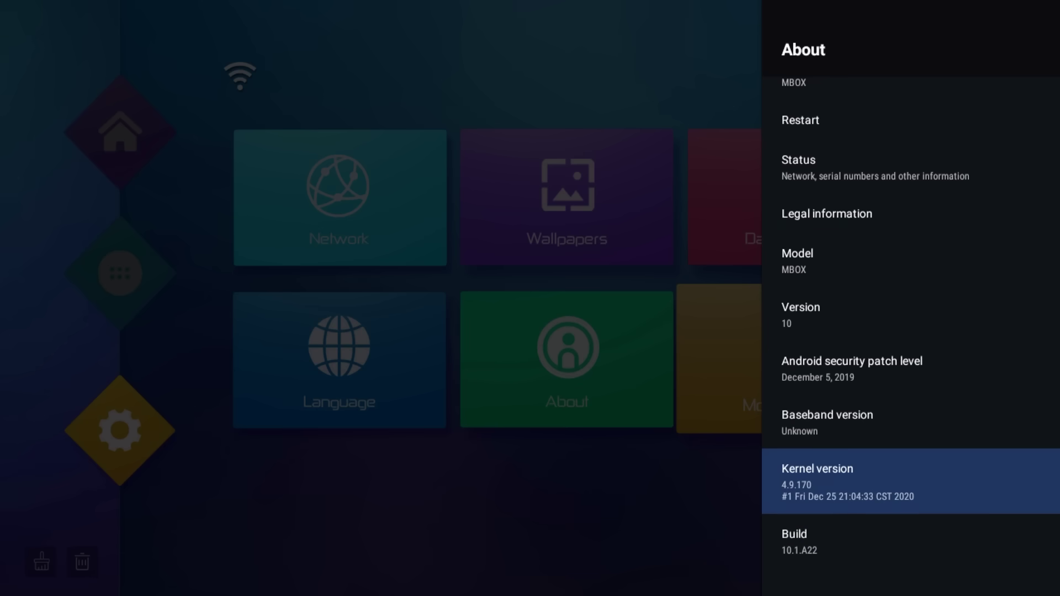
pyautogui.press('Down')
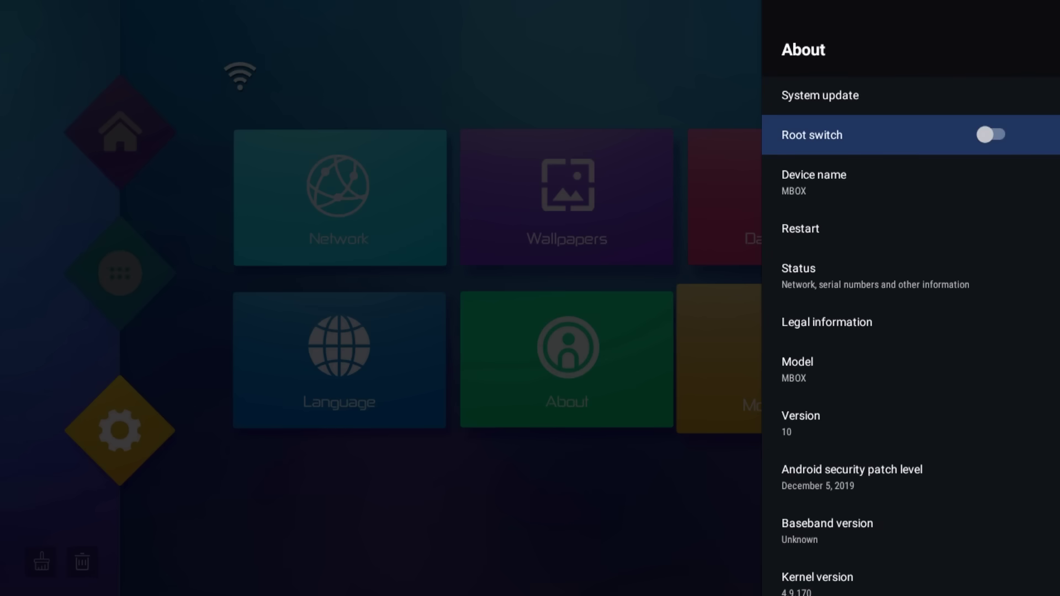
pyautogui.press('Return')
pyautogui.press('Right')
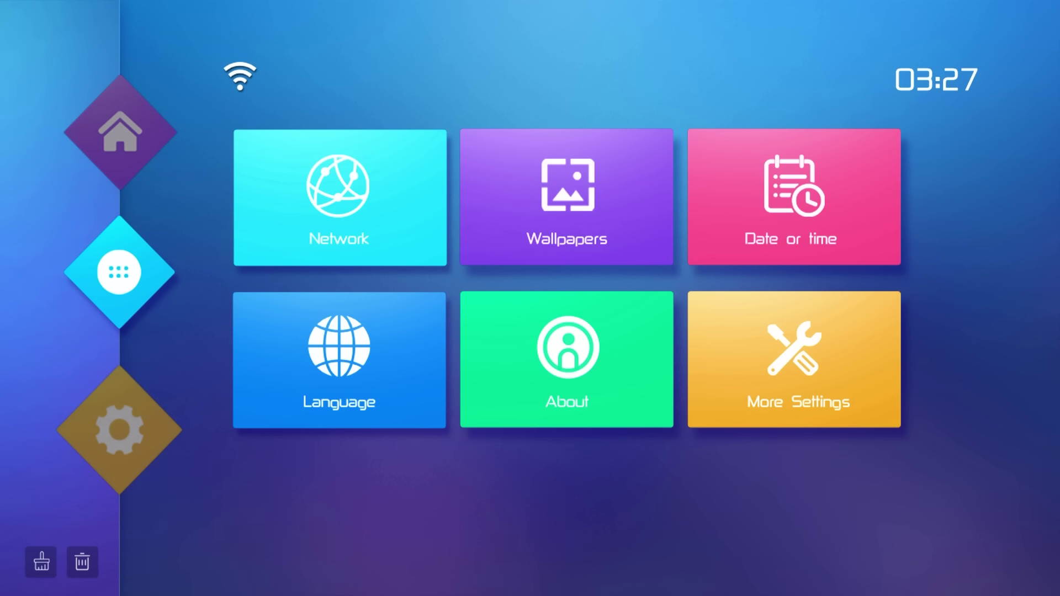
# - Launch KingRoot from the apps grid and open its Labs root check
pyautogui.press('Right')
pyautogui.press('Right')
pyautogui.press('Right')
pyautogui.press('Right')
pyautogui.press('Down')
pyautogui.press('Left')
pyautogui.press('Up')
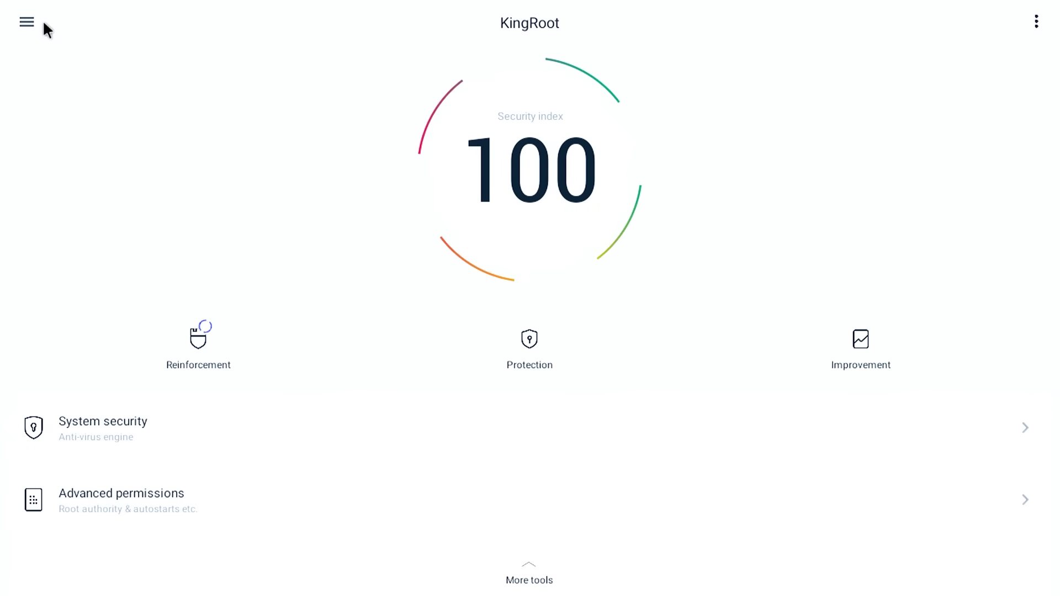
pyautogui.click(27, 24)
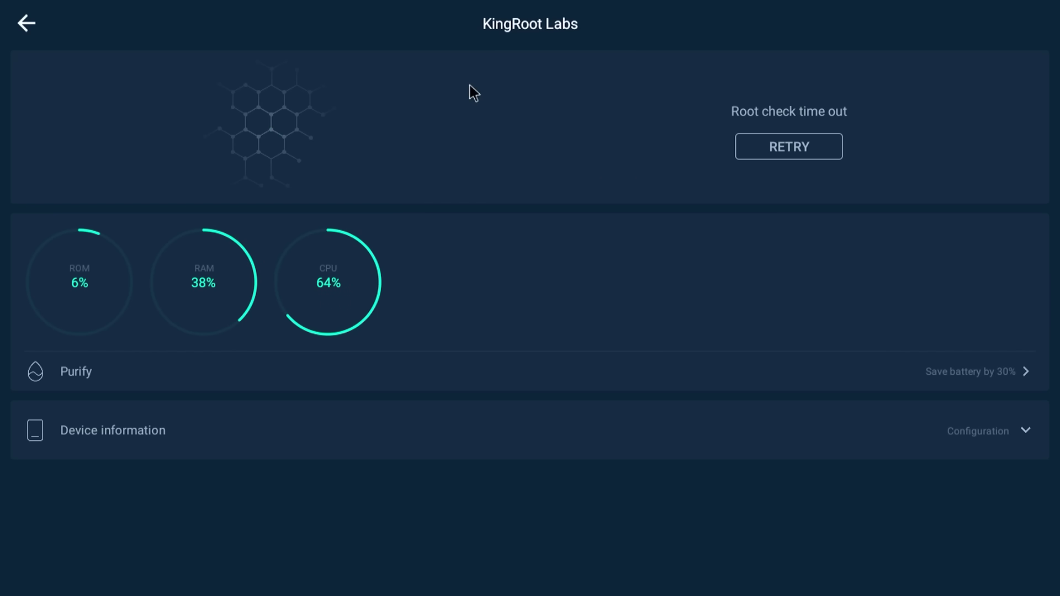
# - Retry the root check and TRY ROOT, then exit KingRoot to the launcher home
pyautogui.click(790, 151)
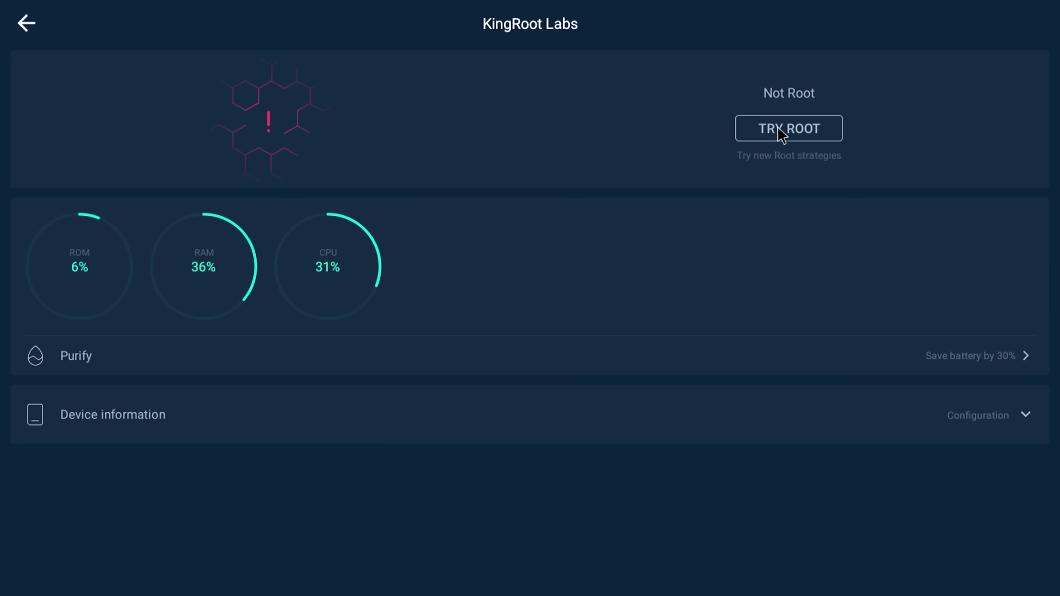
pyautogui.click(780, 131)
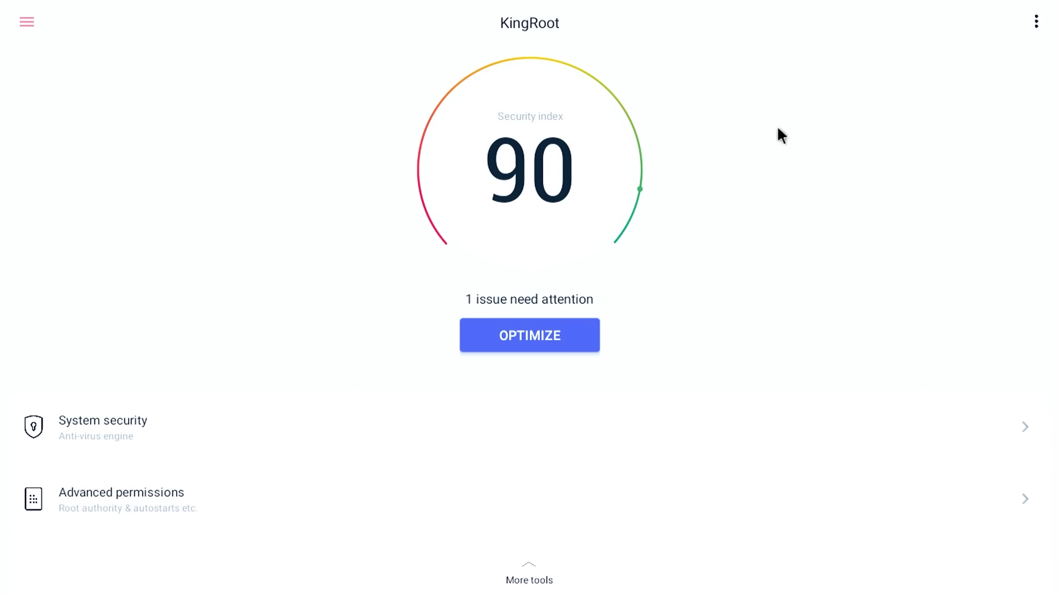
pyautogui.press('Escape')
pyautogui.press('Escape')
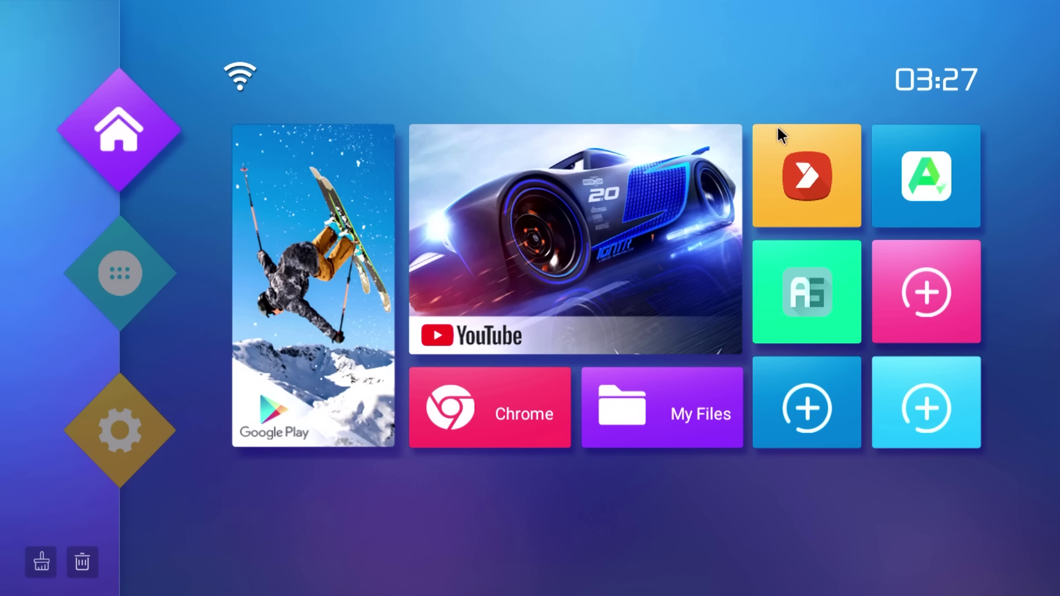